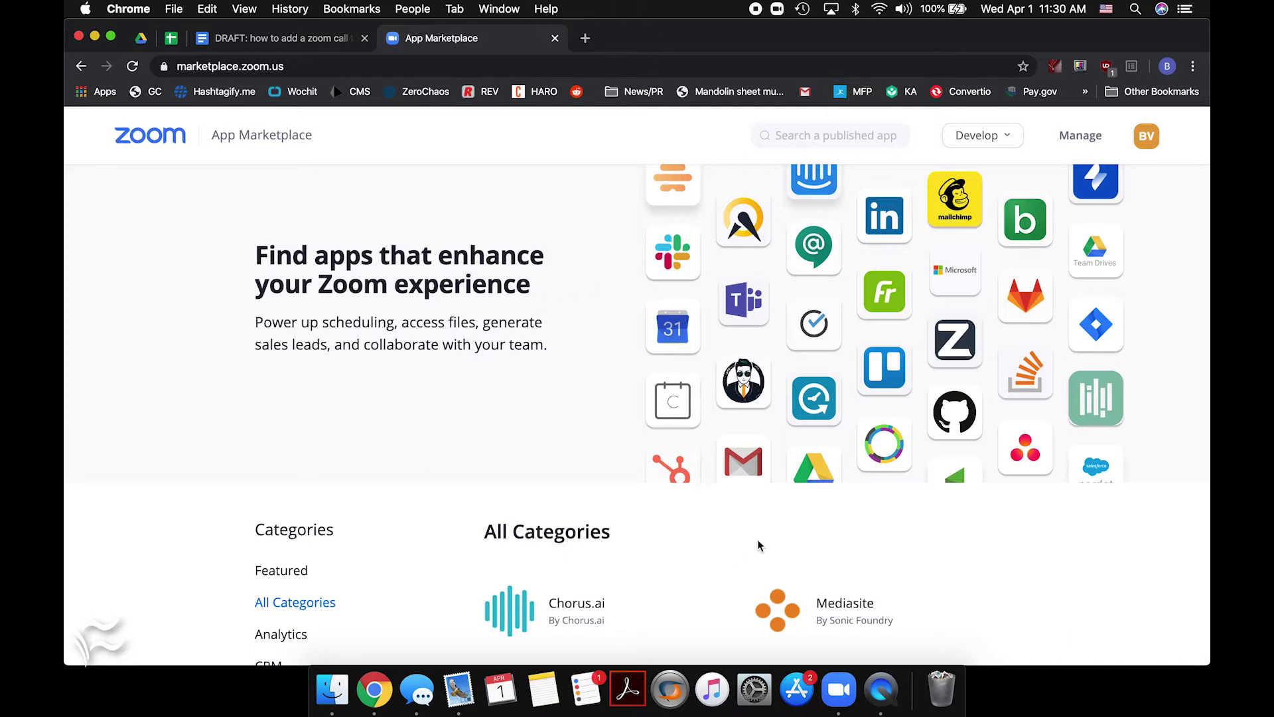
Open the Google Calendar integration in Zoom App Marketplace and follow it to the Zoom for GSuite listing
scroll(684, 455, down, 5)
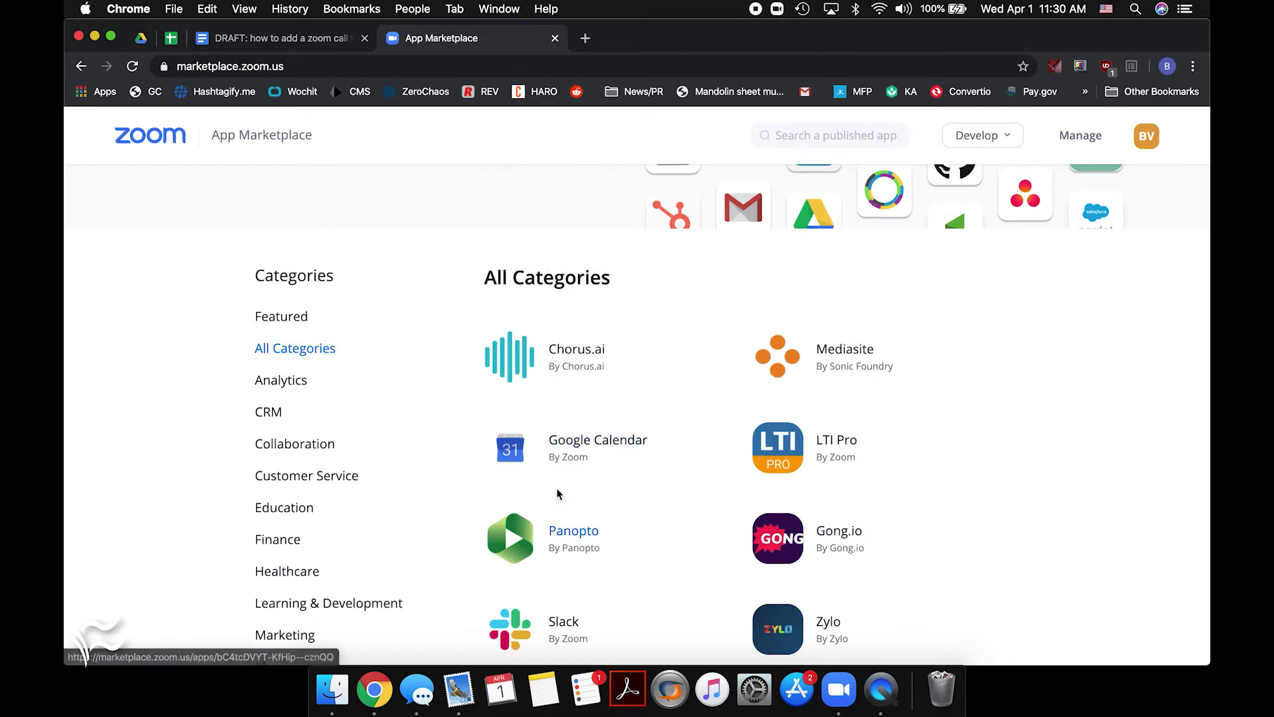
mouse_move(514, 439)
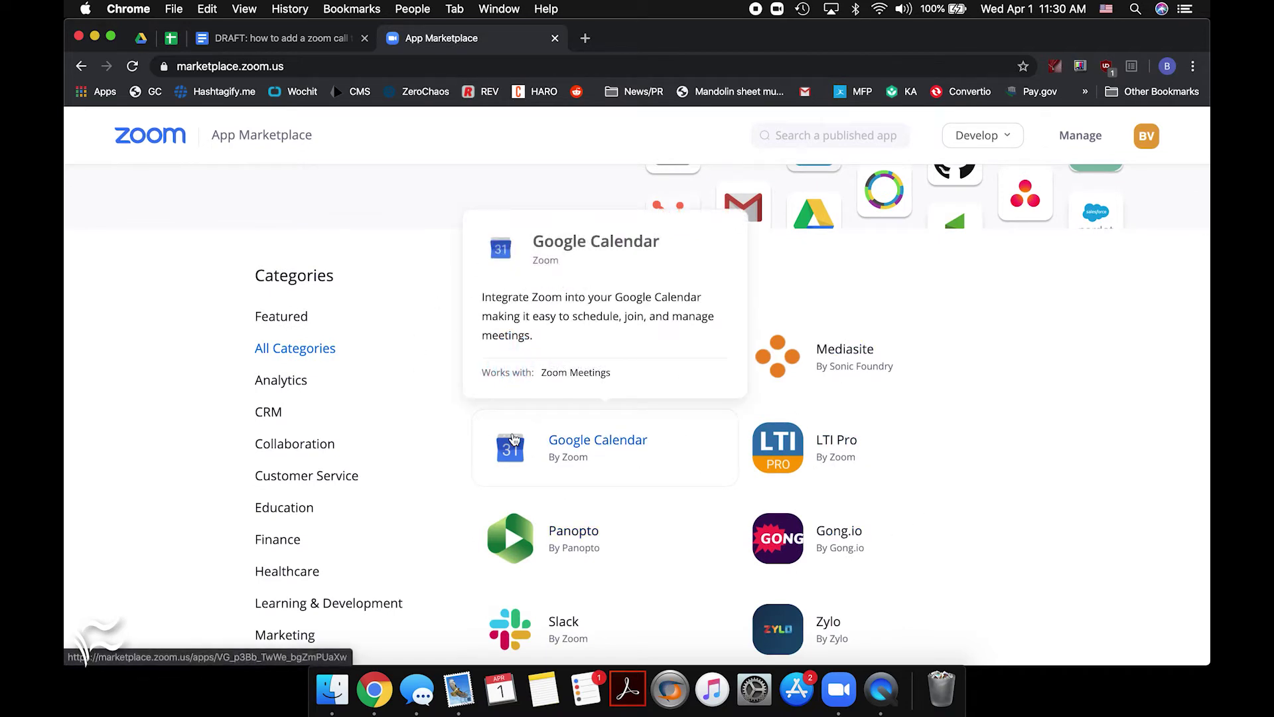
click(514, 439)
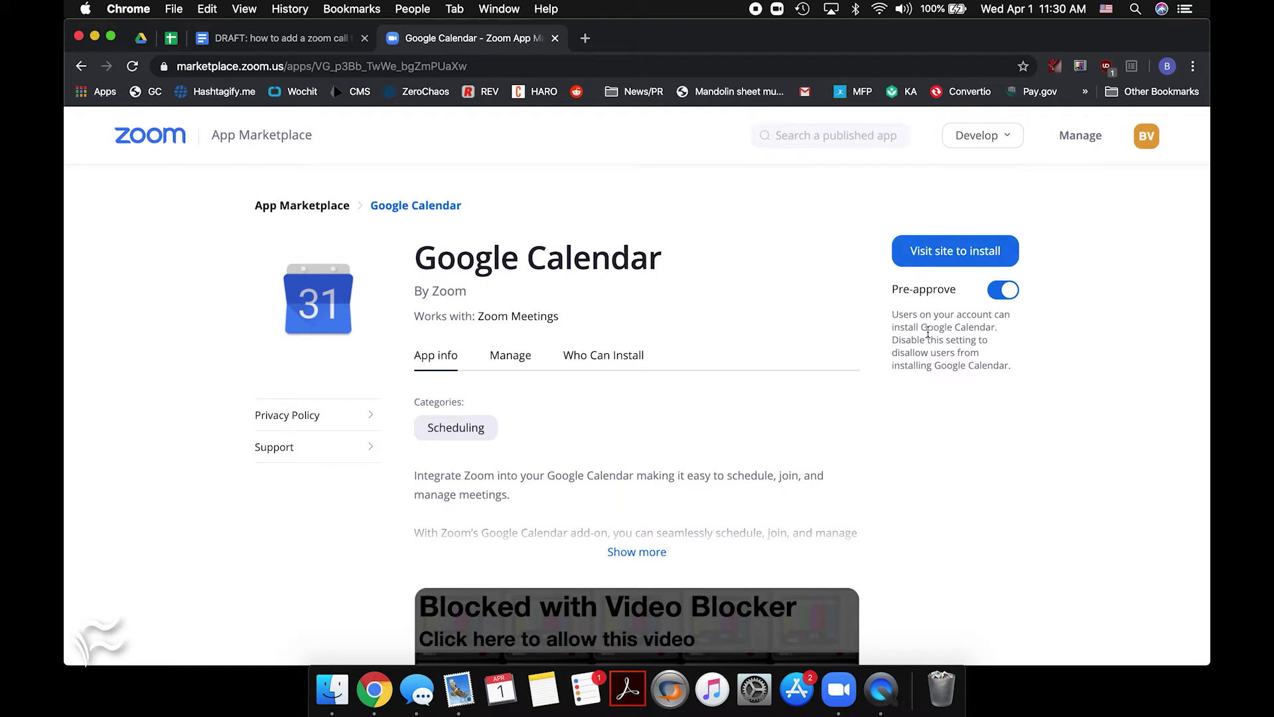
click(921, 252)
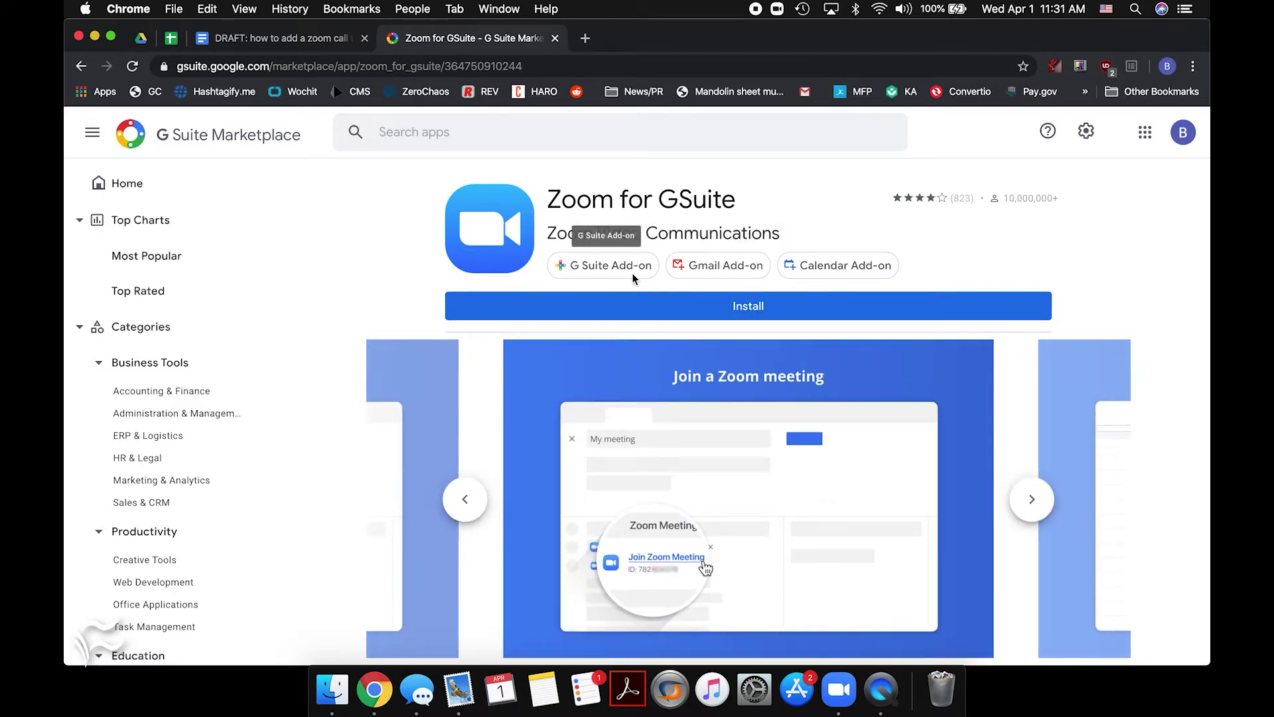
Install Zoom for GSuite with the chosen Google account, allowing all requested permissions
click(758, 318)
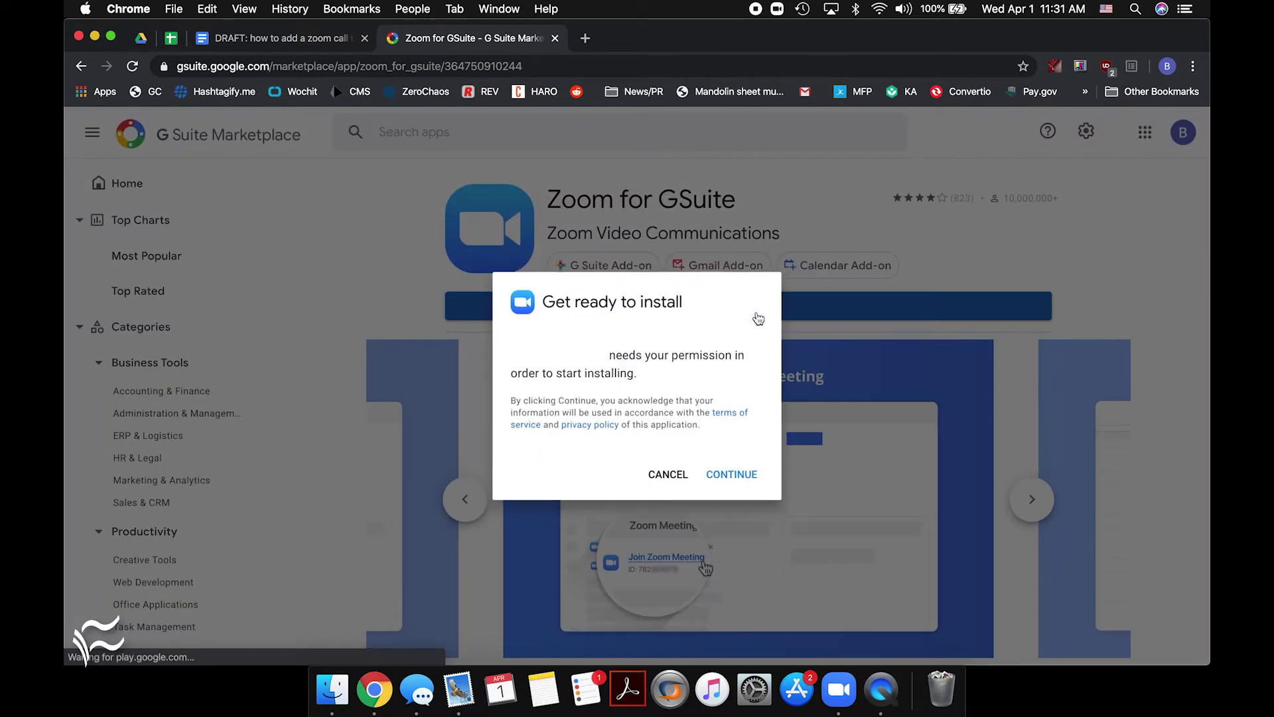
click(739, 480)
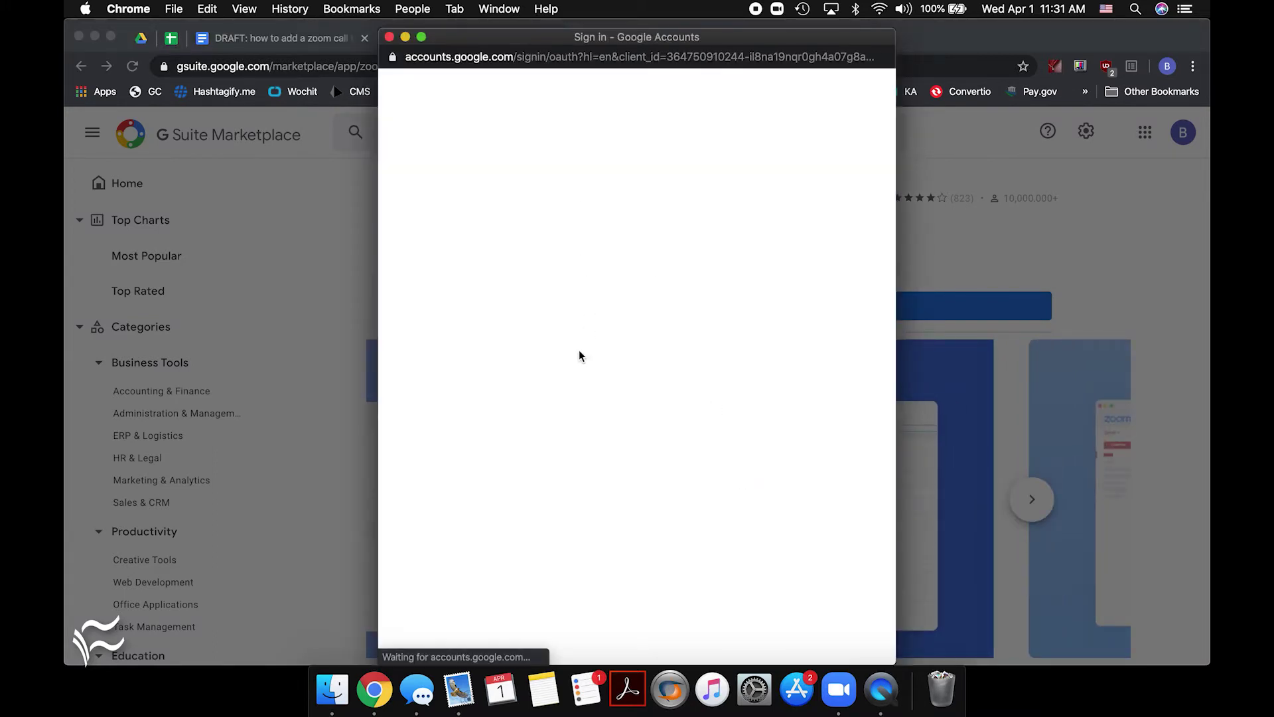
click(586, 365)
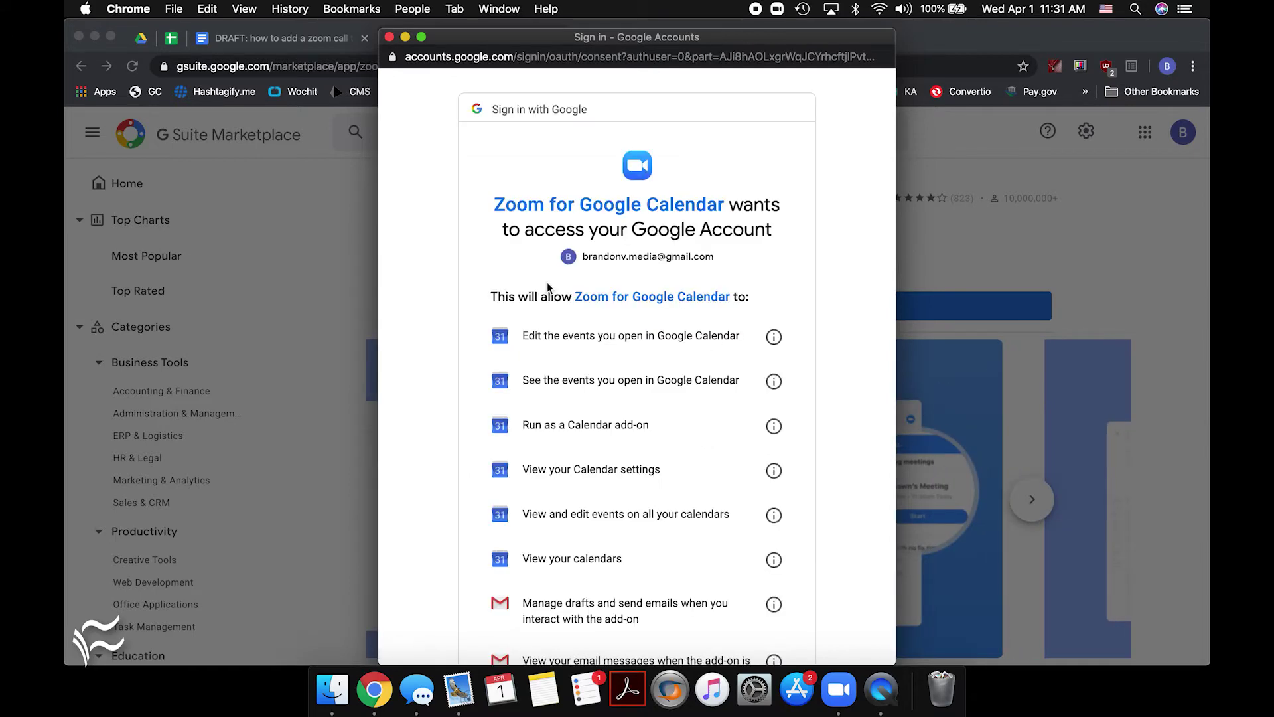
scroll(548, 288, down, 6)
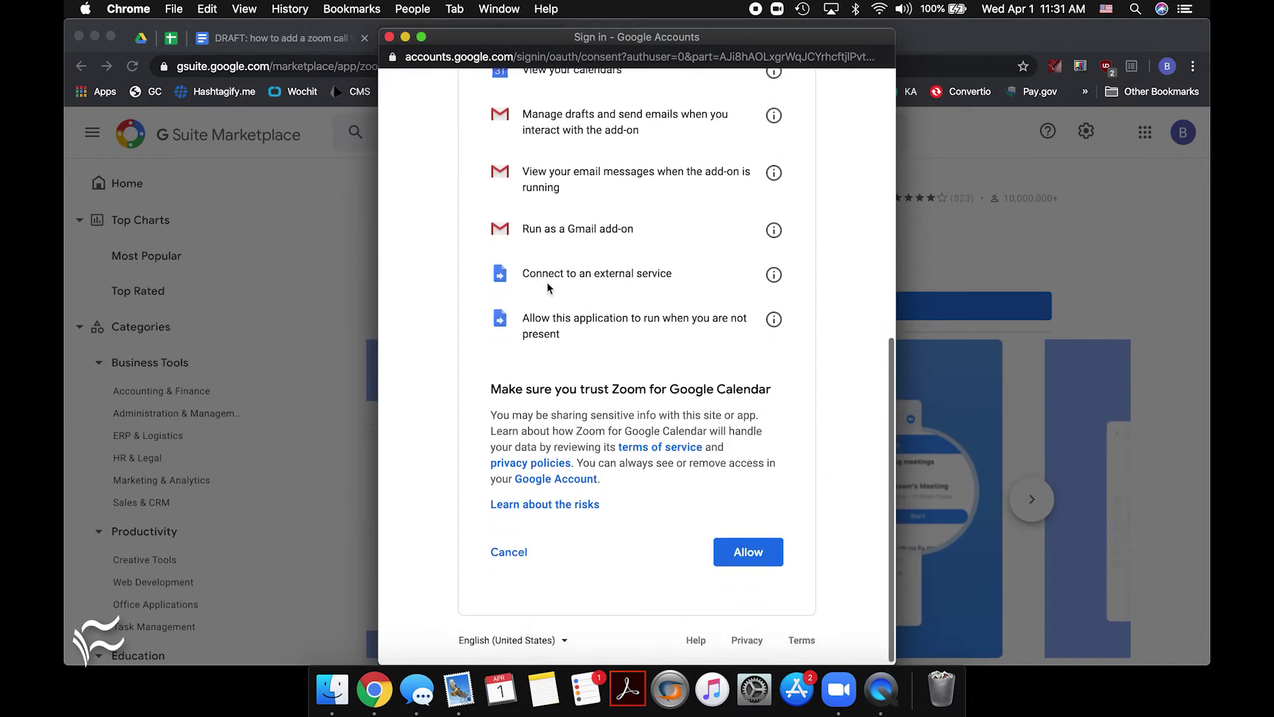
scroll(480, 334, up, 6)
scroll(481, 334, down, 6)
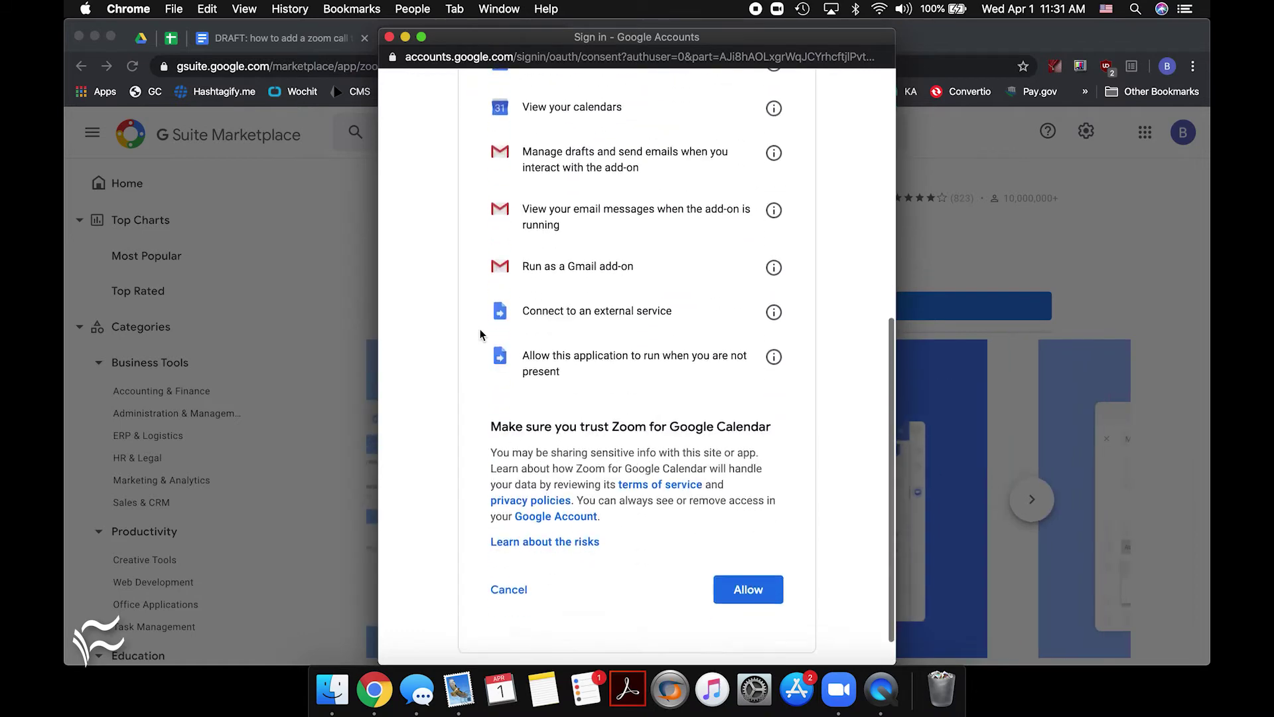
click(750, 549)
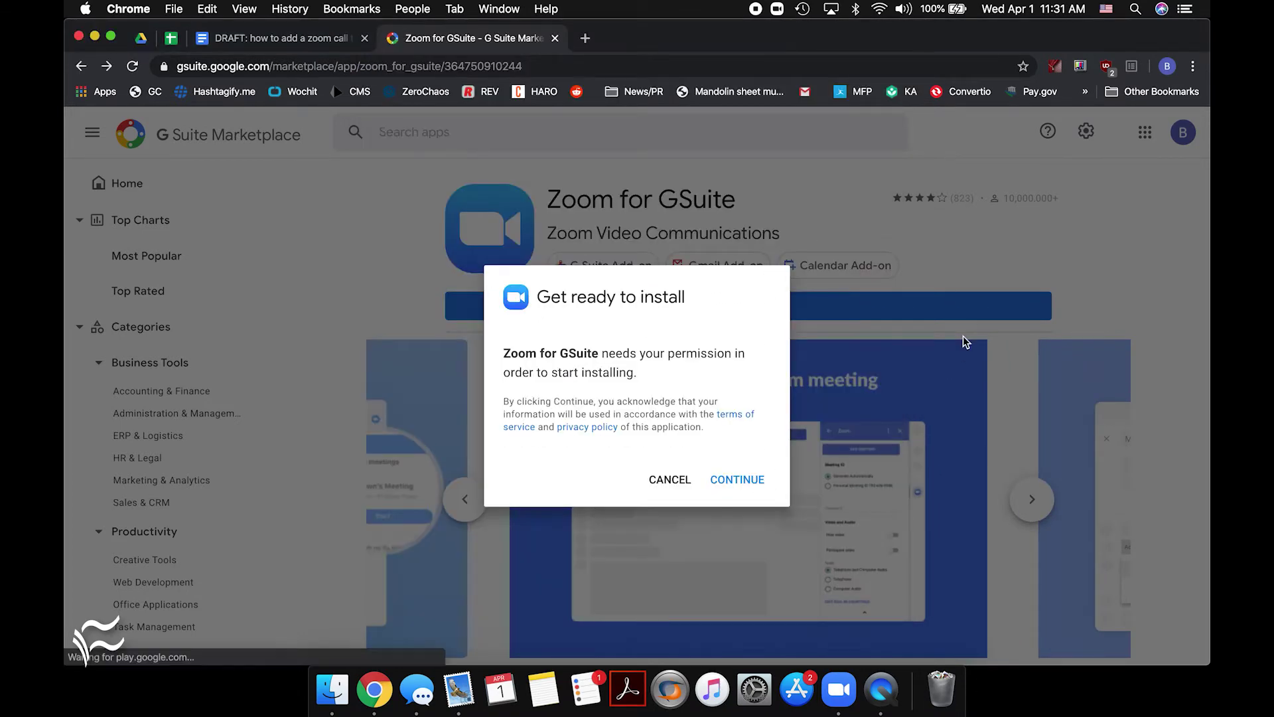
click(735, 475)
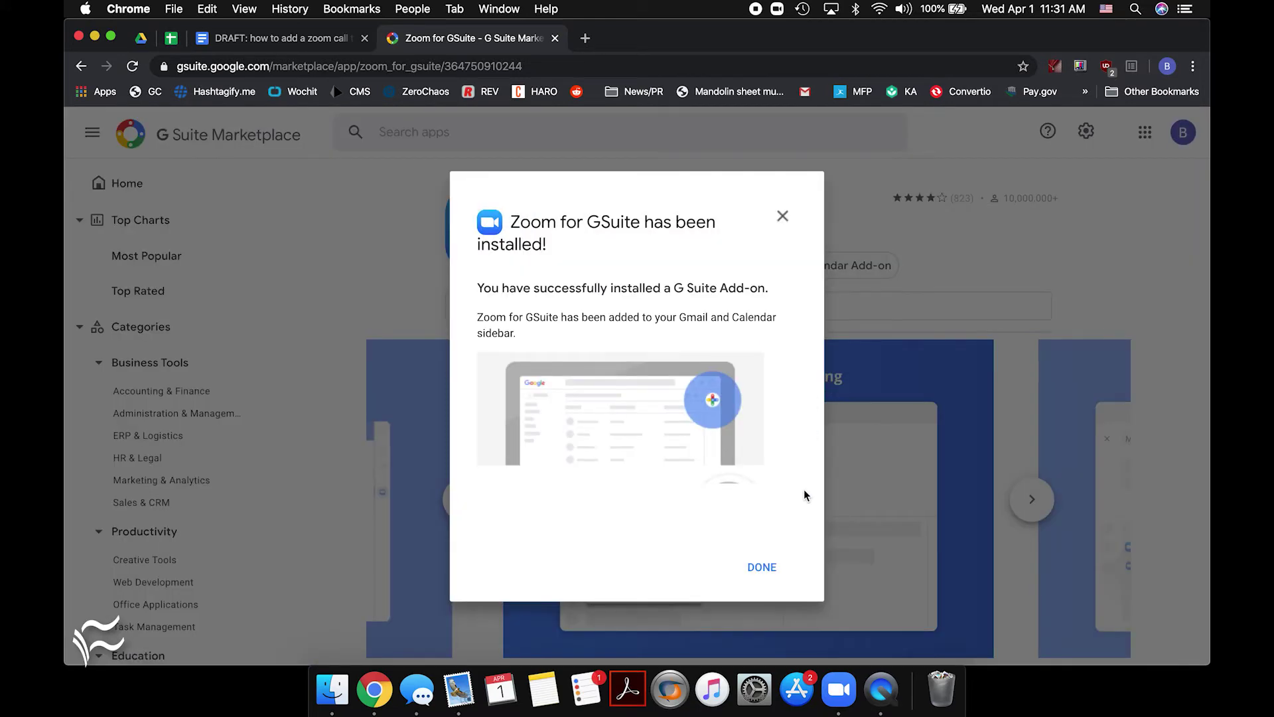
click(763, 569)
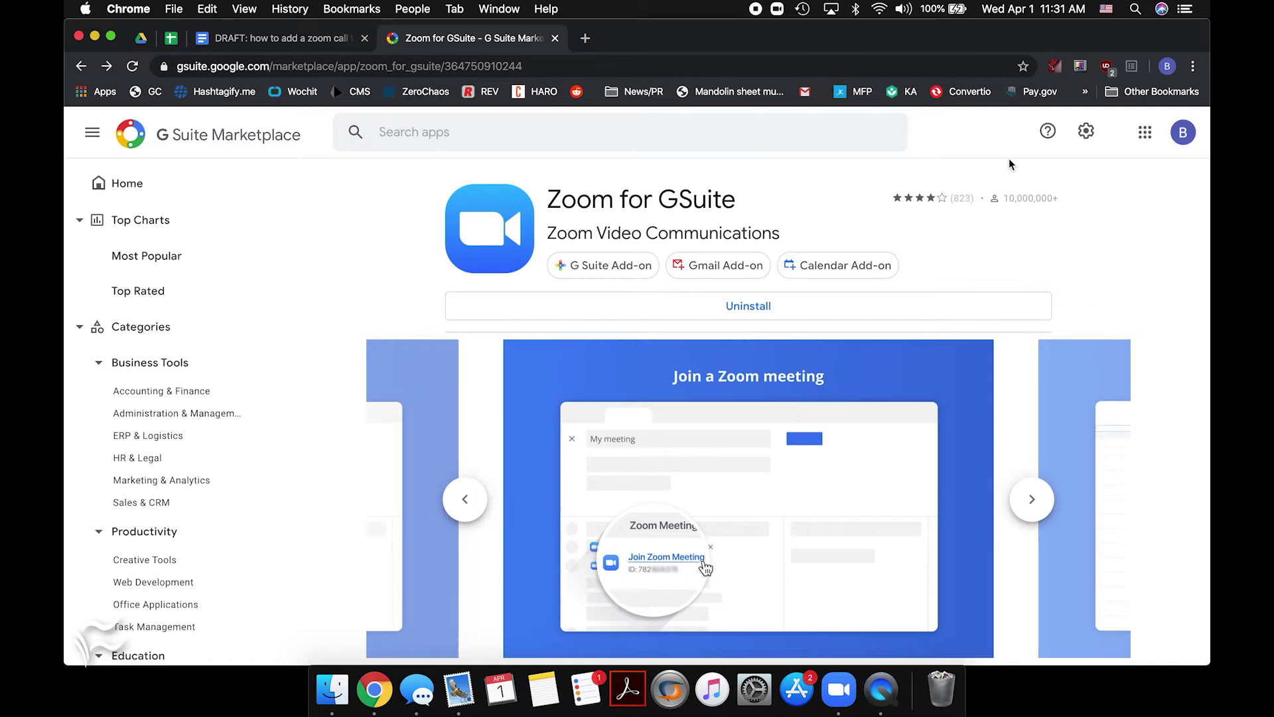
Open Google Calendar from the Google apps grid and create a new Wednesday 1–2 PM event
click(1148, 137)
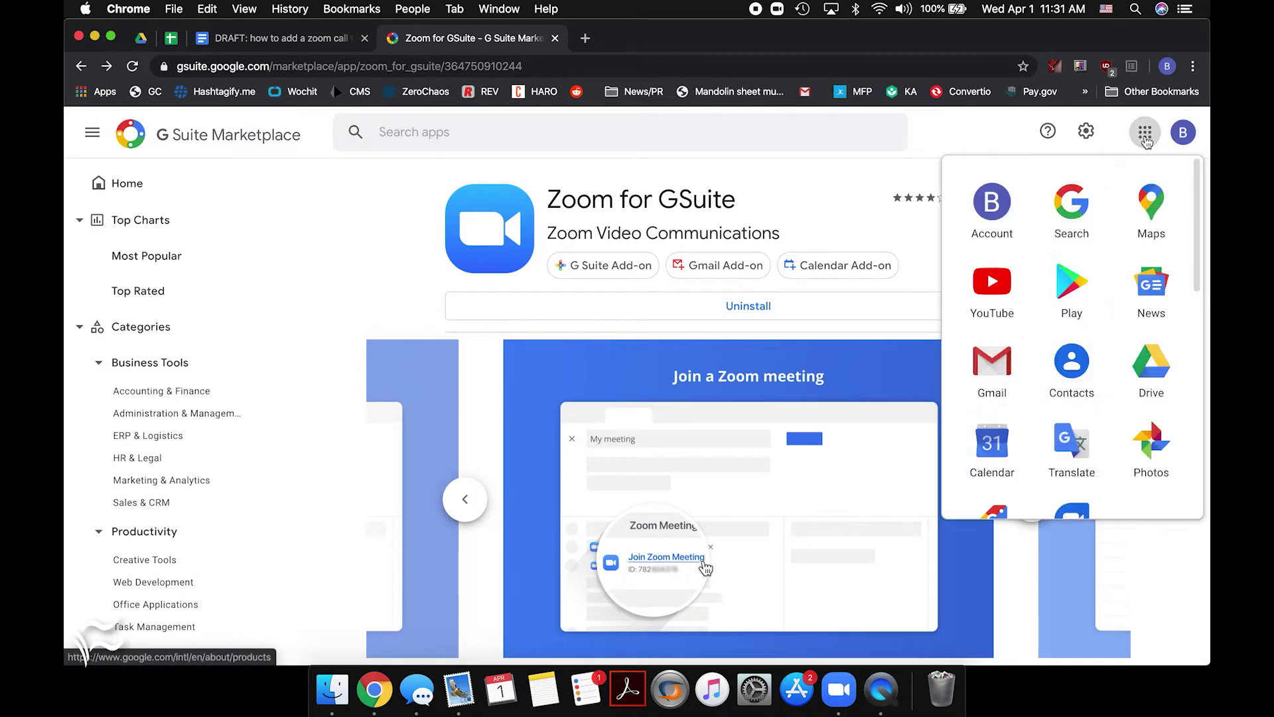
click(993, 444)
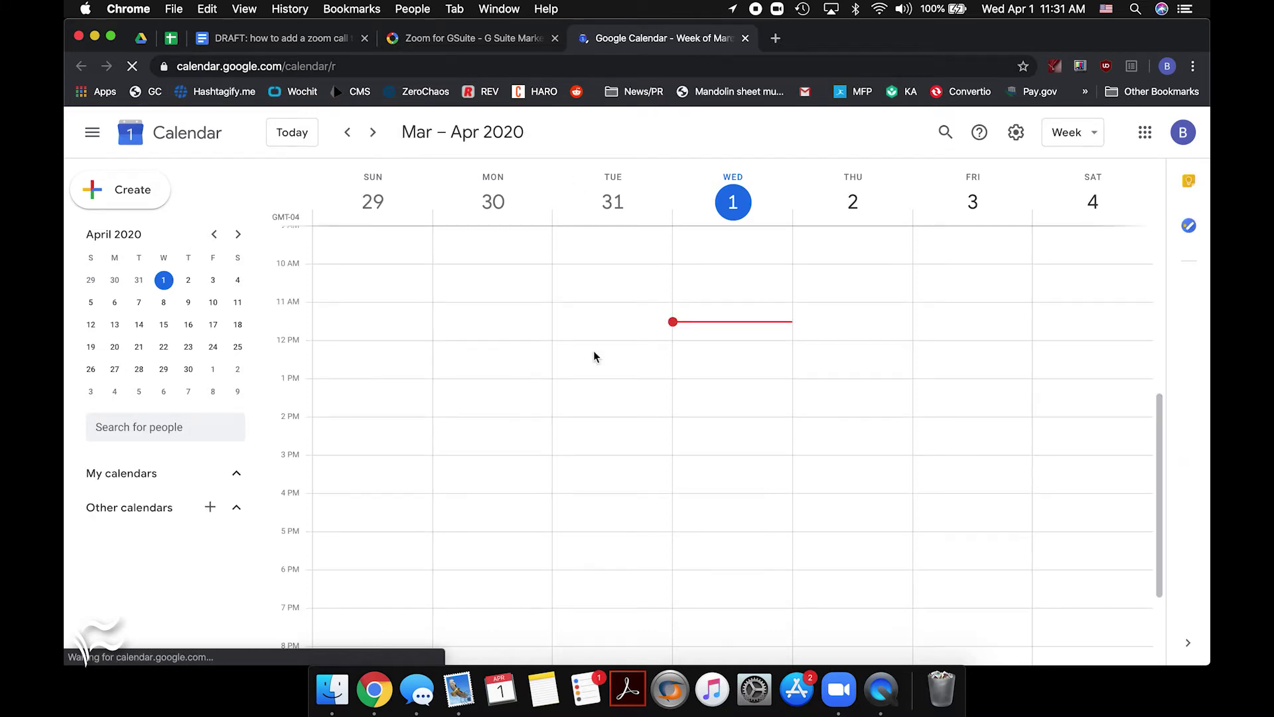
double_click(708, 390)
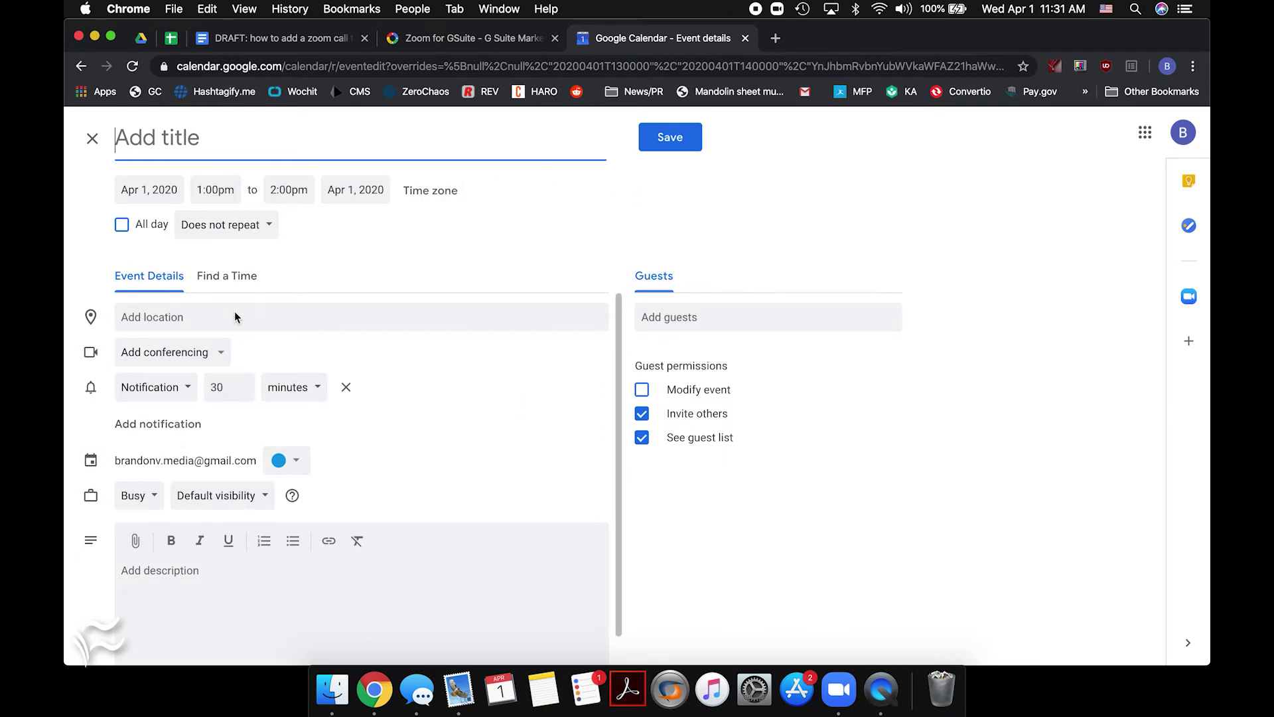
Set the Apr 1 event's conferencing to Zoom Meeting and bring up the Zoom add-on panel
click(215, 356)
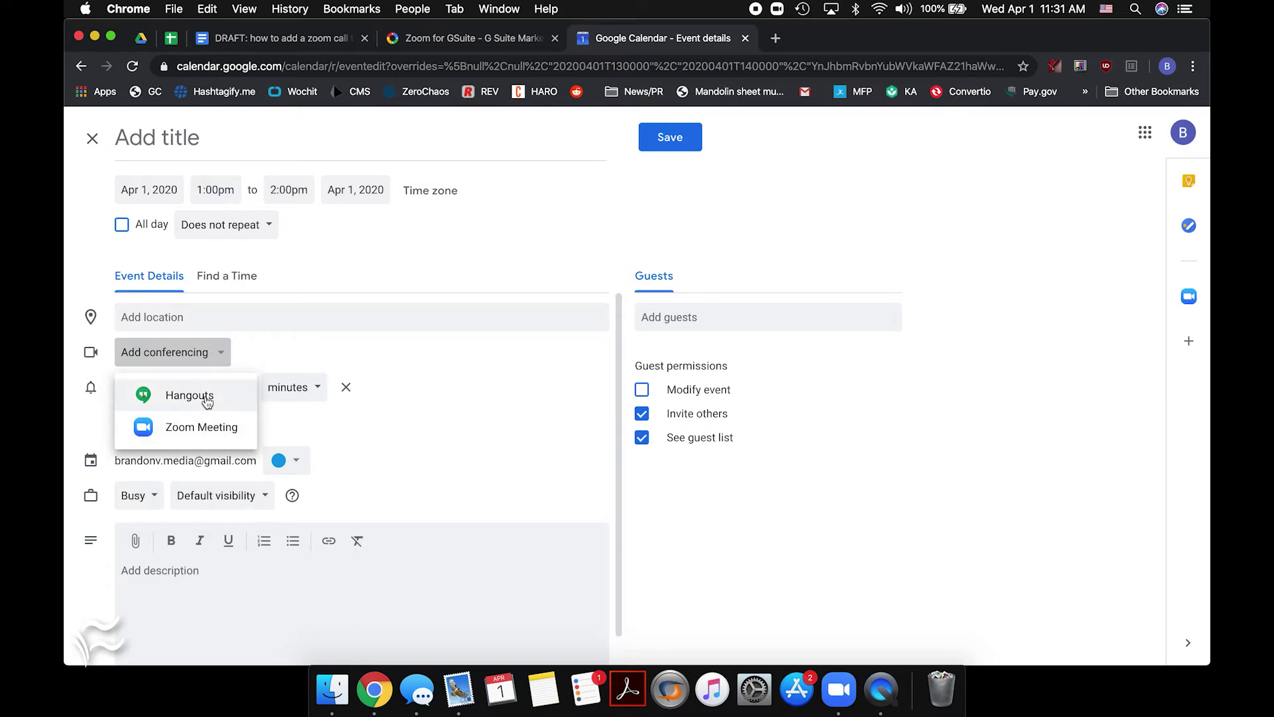
click(205, 438)
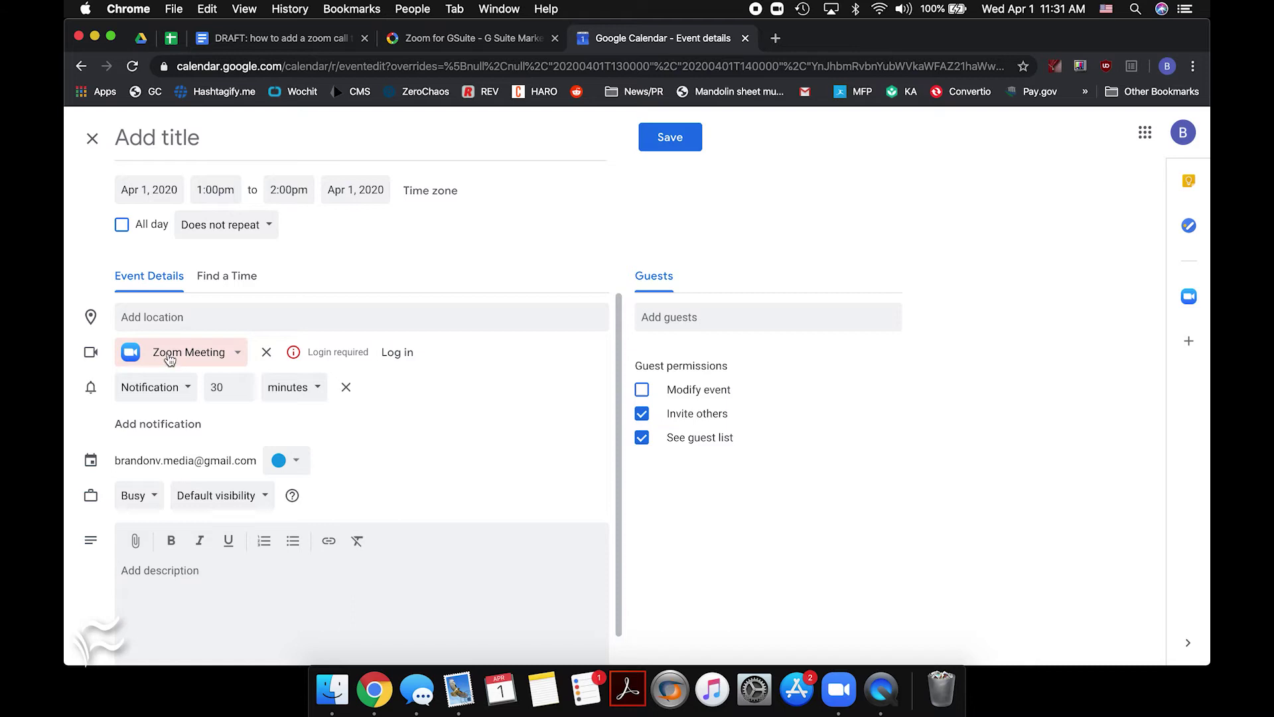
click(1199, 297)
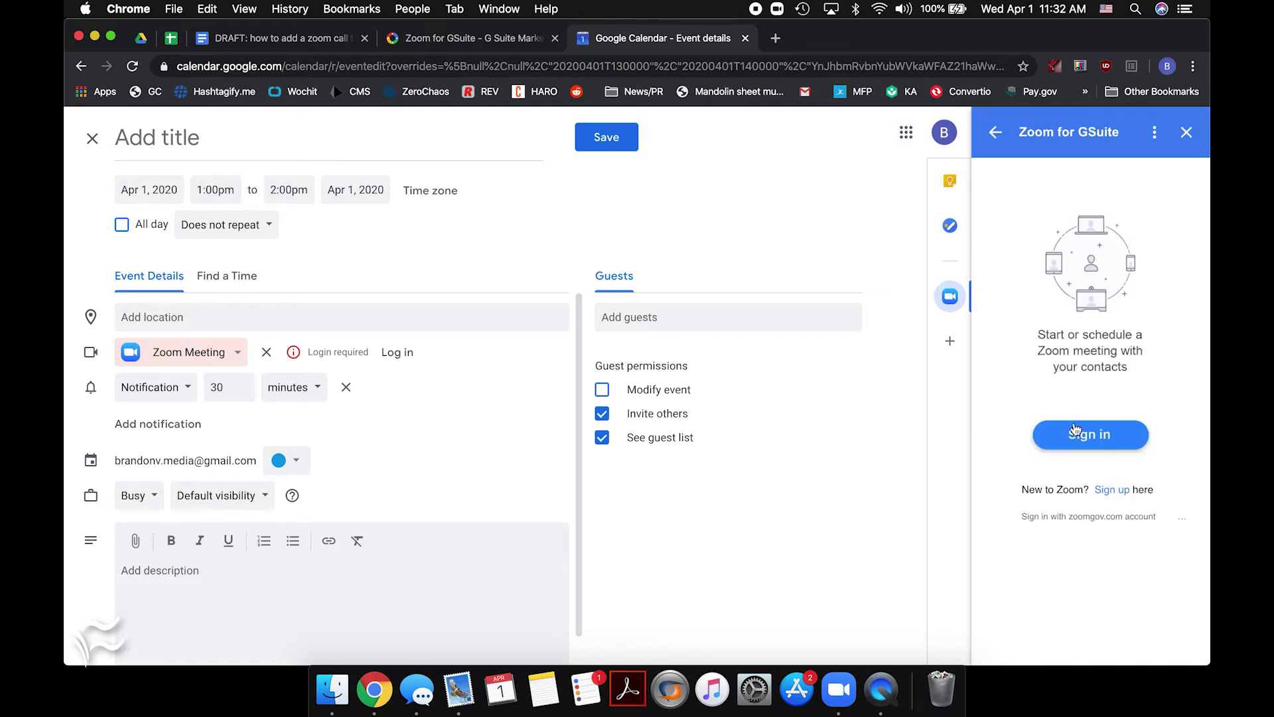
Sign the Zoom add-on into Zoom and authorize Google Calendar to access the account
click(1091, 437)
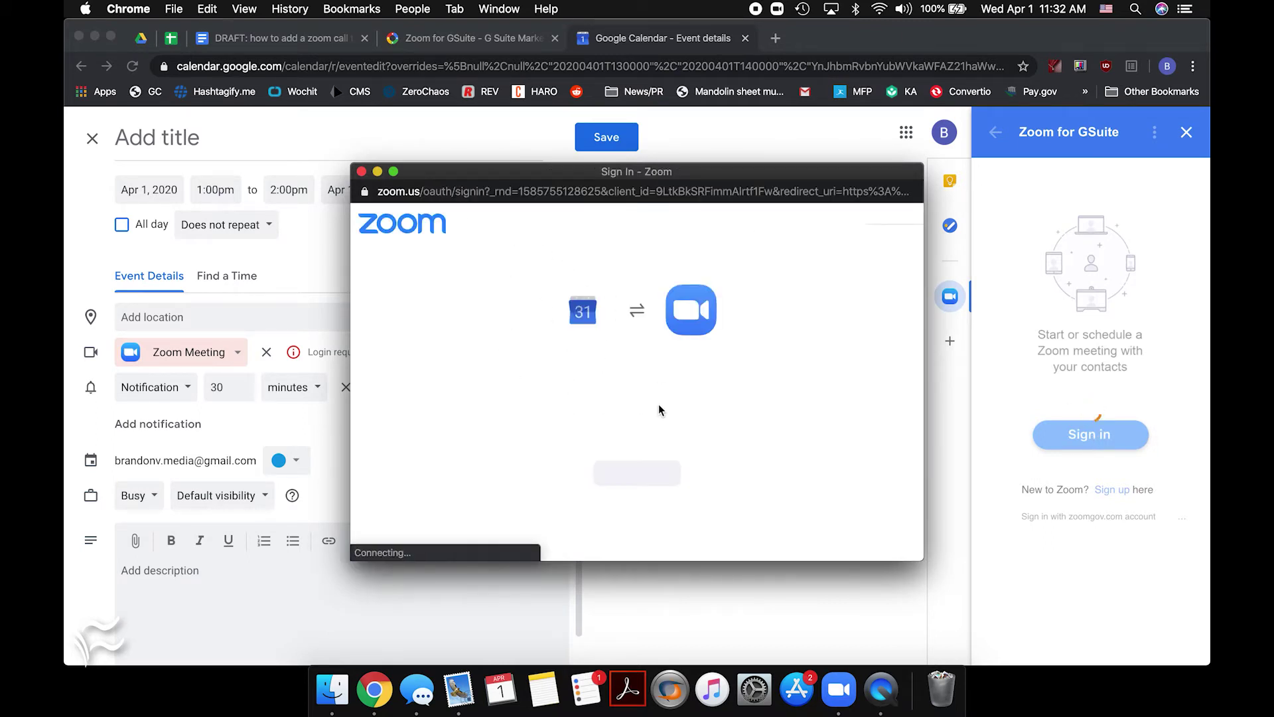
click(584, 533)
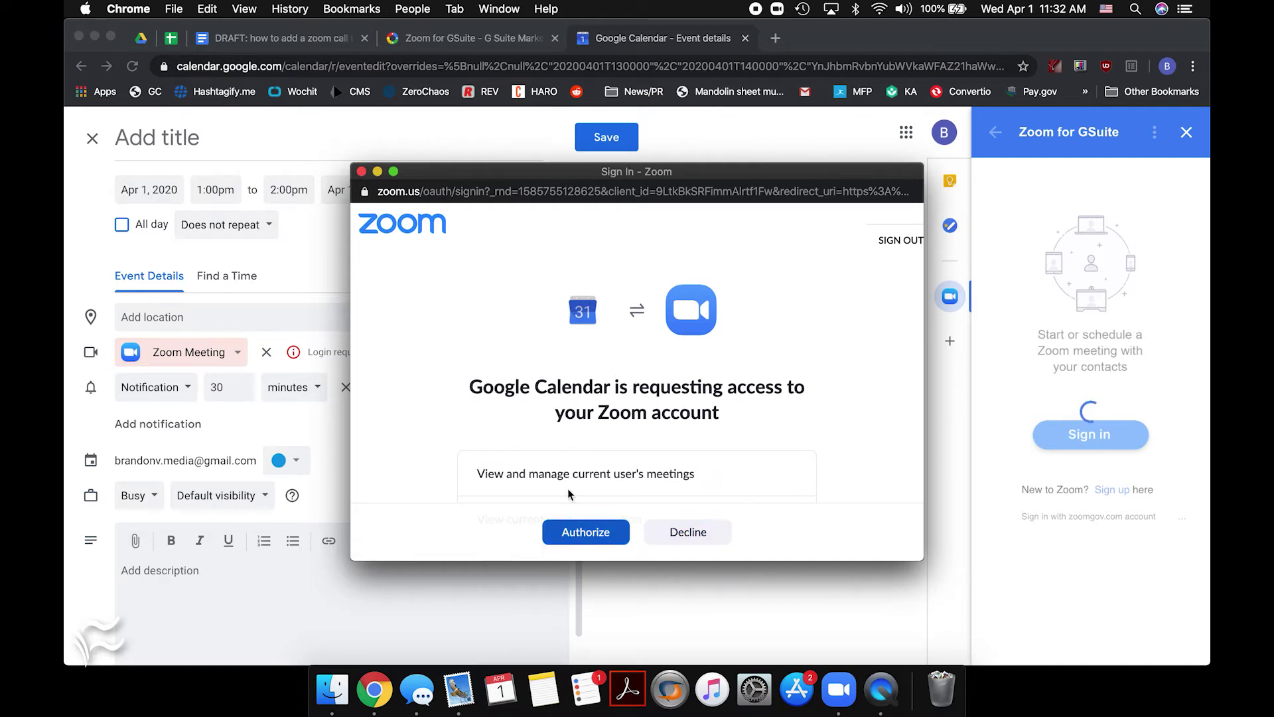
click(583, 531)
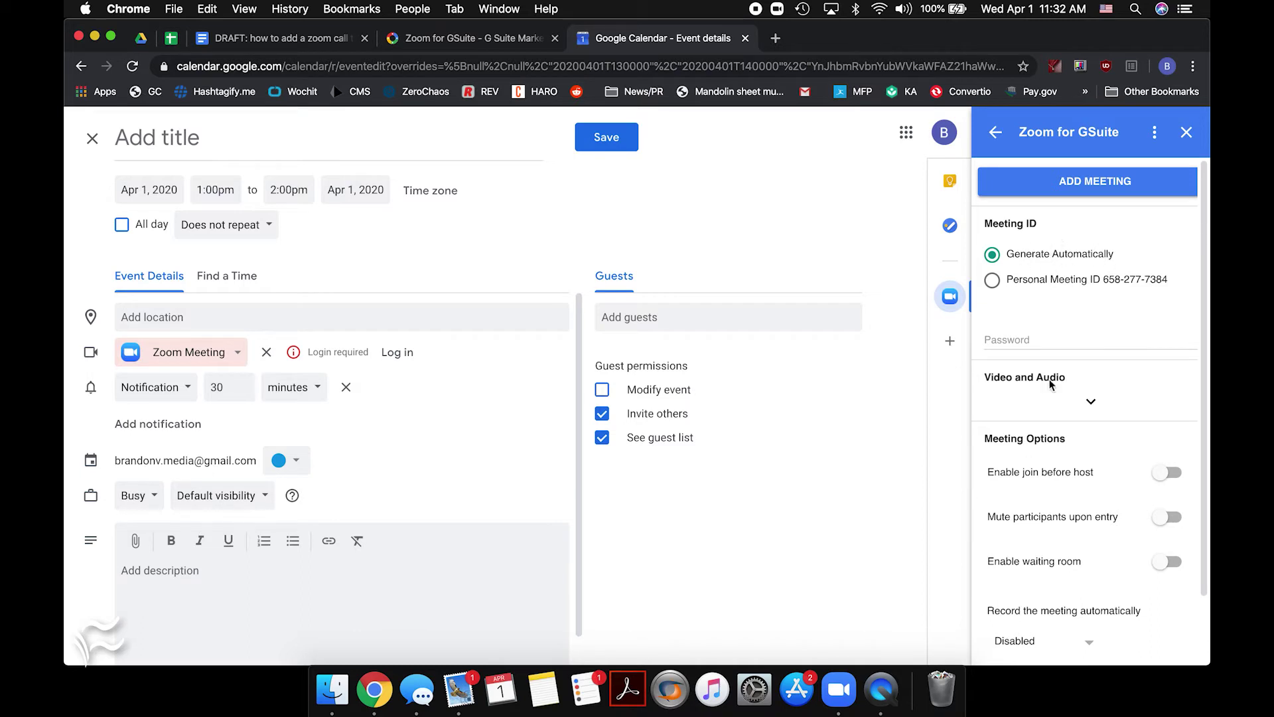
Turn on host and participant video, mute participants on entry, and enable the waiting room
scroll(1054, 402, down, 2)
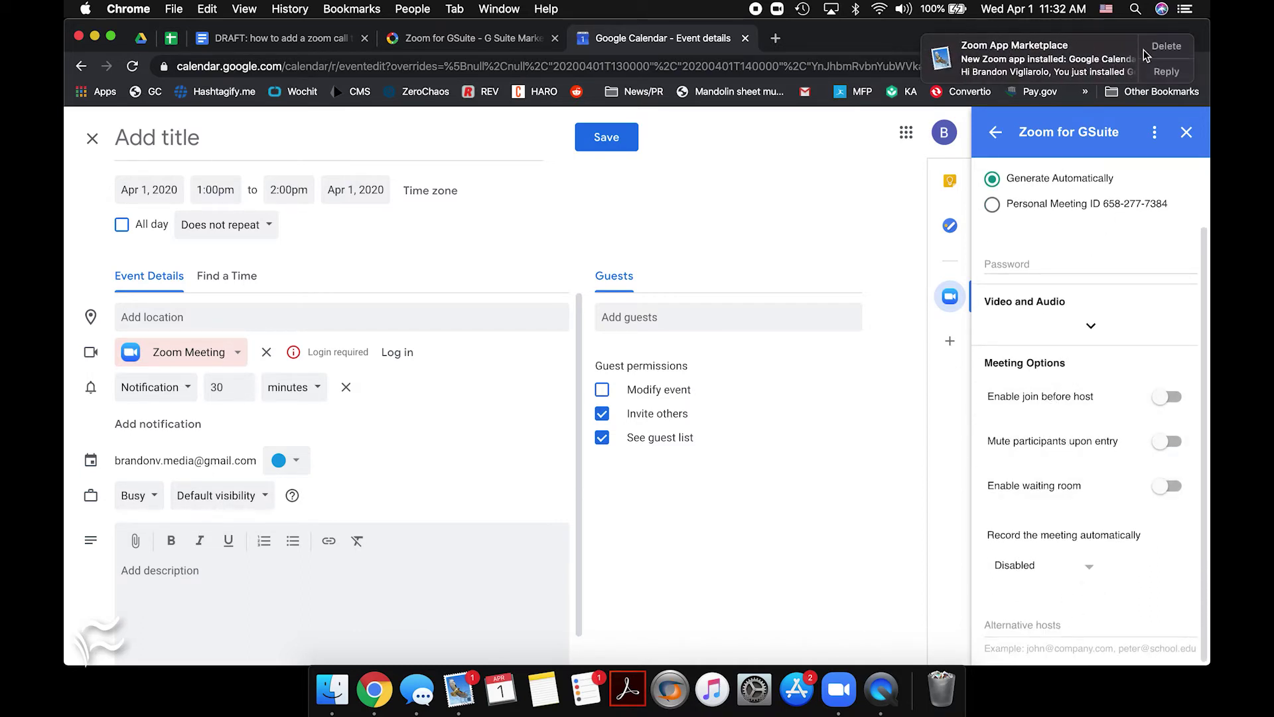
click(1091, 321)
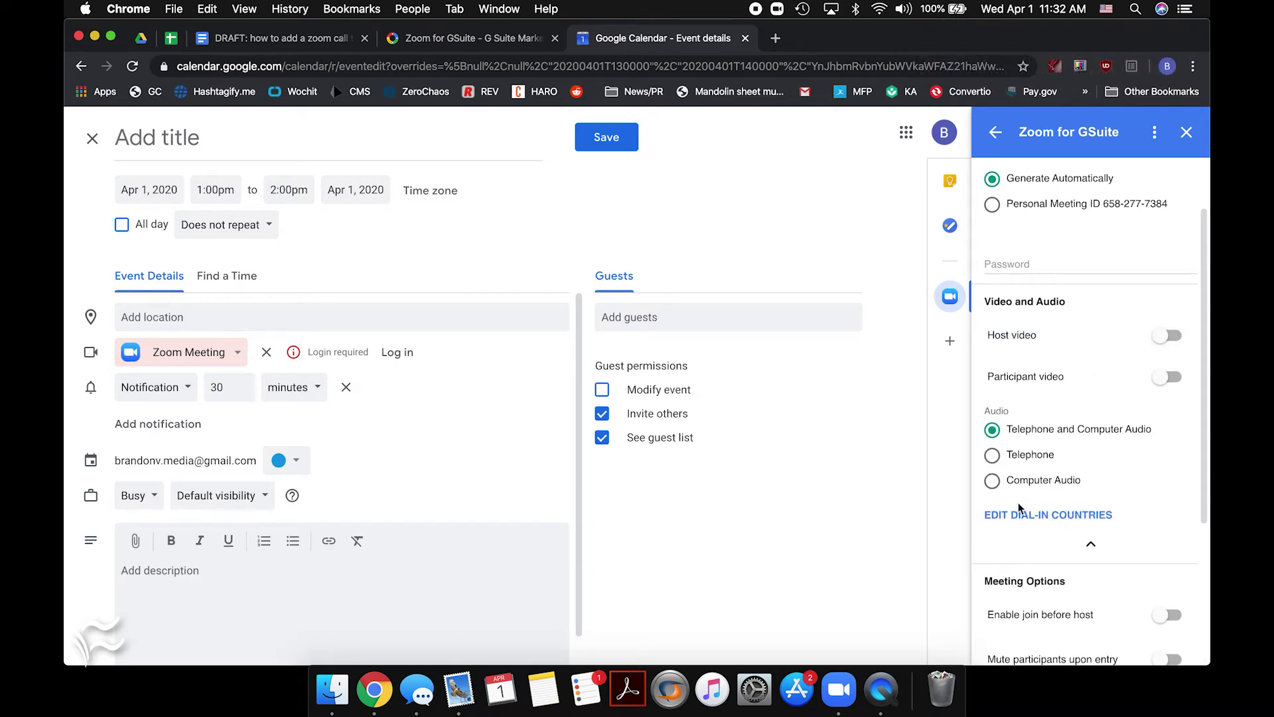
click(1166, 346)
click(1167, 376)
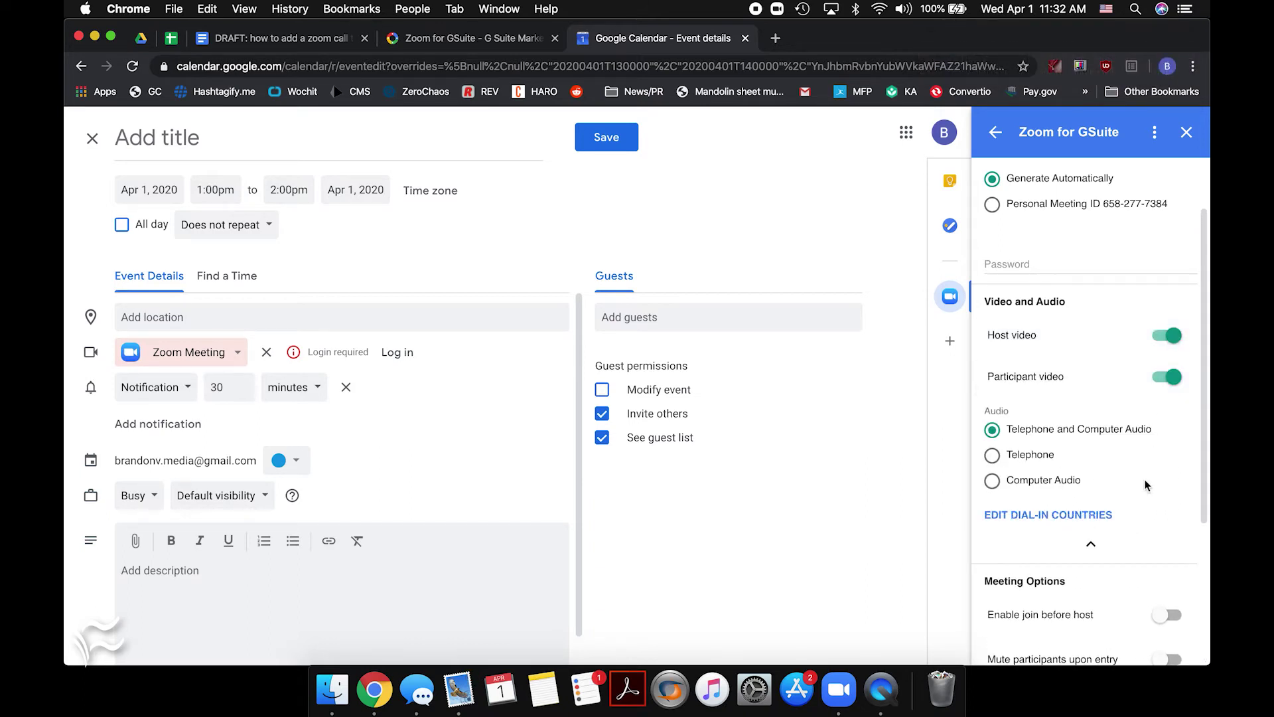
scroll(1147, 484, down, 4)
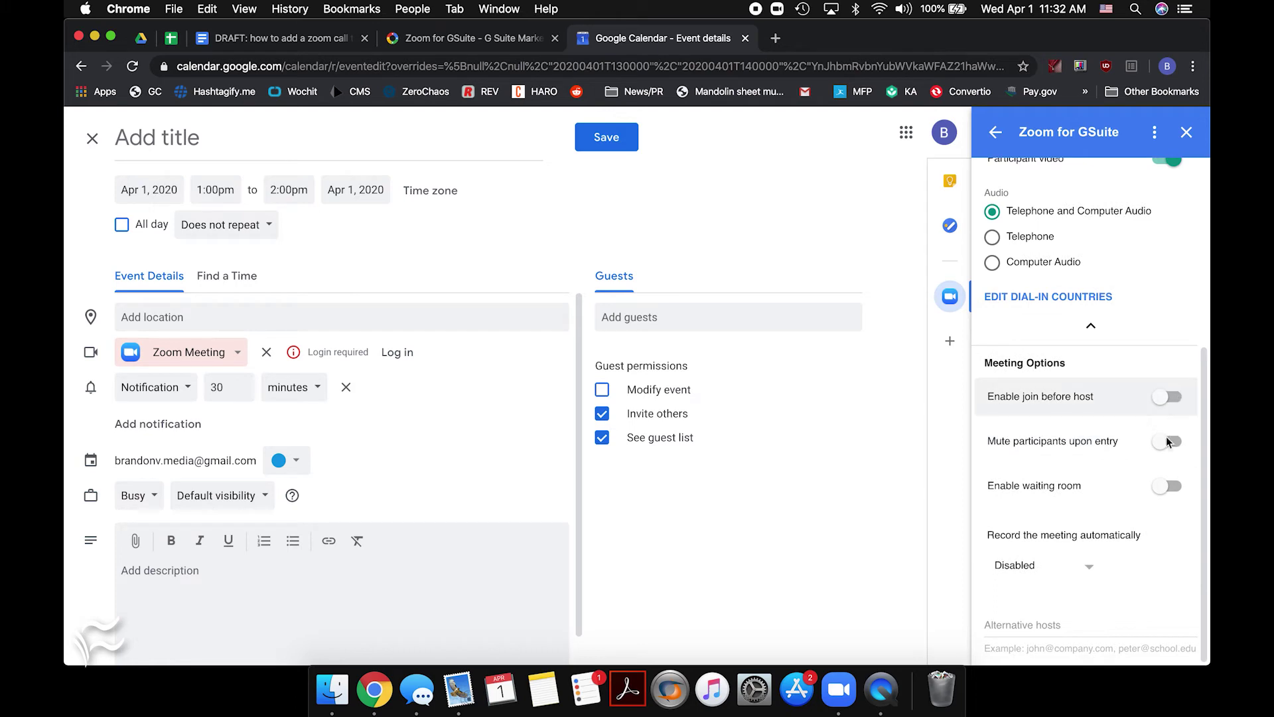
click(1168, 442)
click(1167, 486)
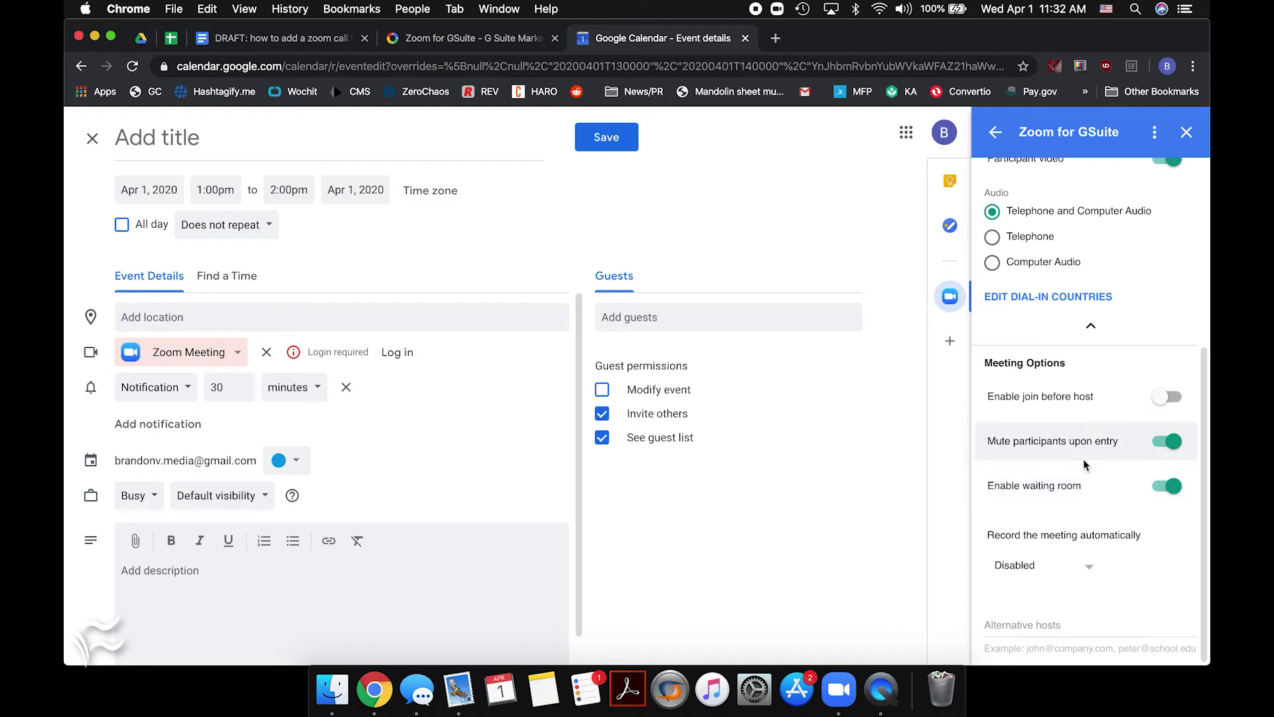
Enter a meeting password in the Zoom panel's password field
scroll(1087, 457, up, 3)
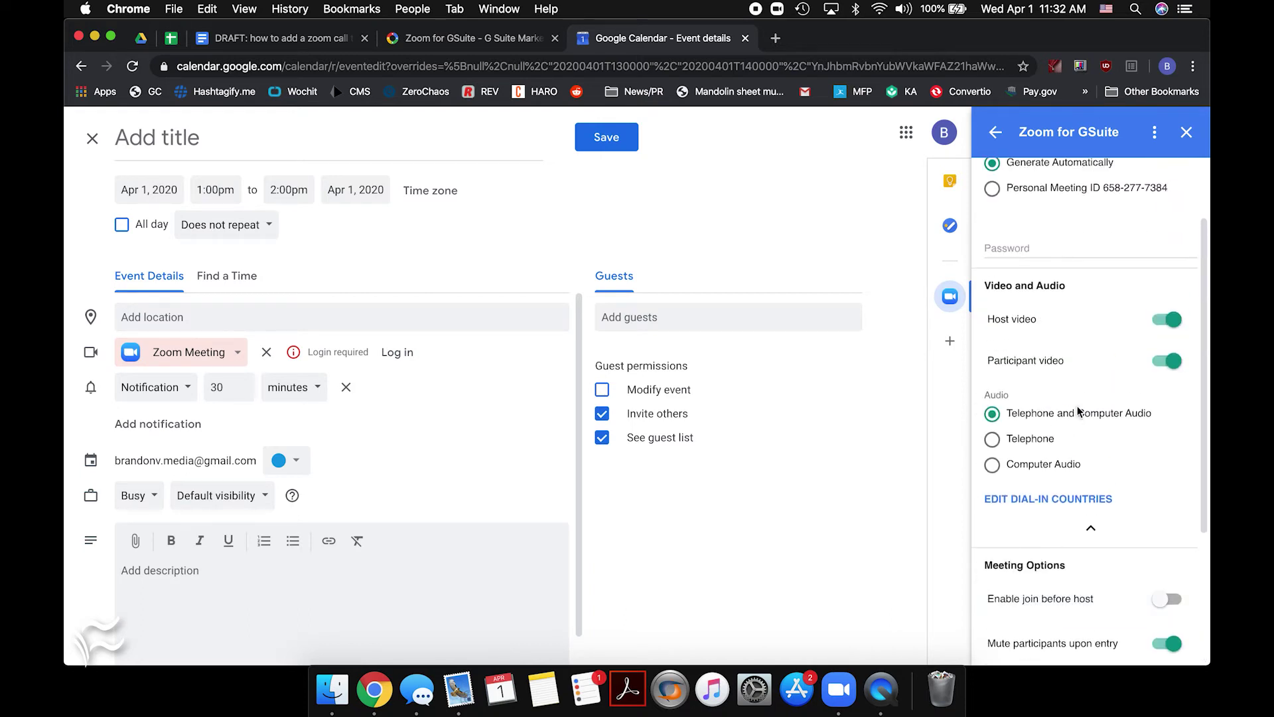
click(1022, 243)
text(1234)
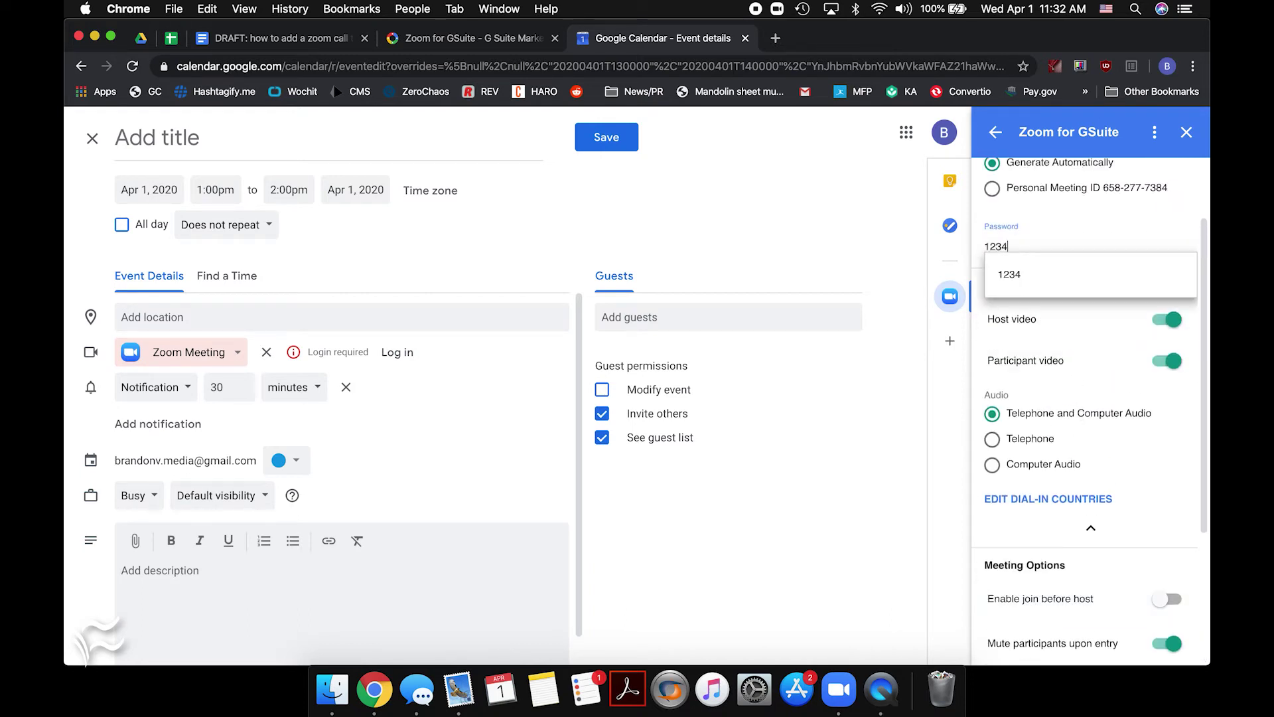
click(1019, 282)
scroll(1066, 461, down, 5)
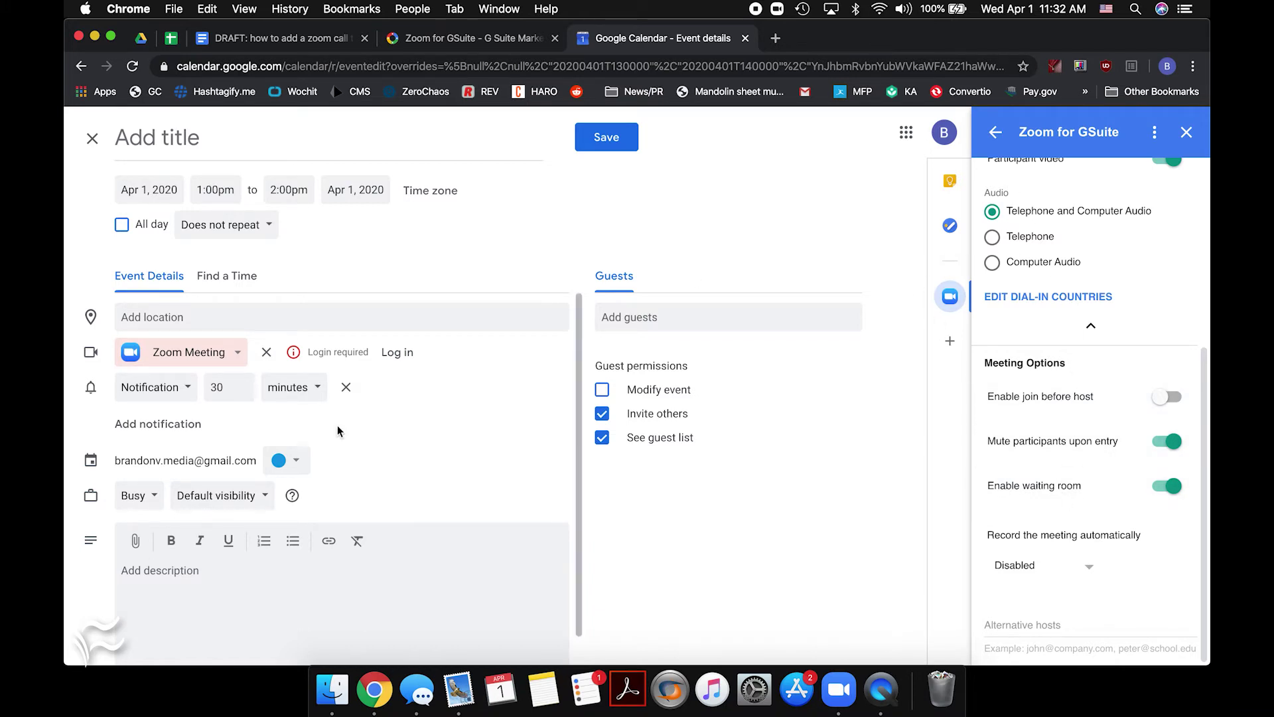
Remove the event's Zoom Meeting conferencing and add Zoom Meeting again for a fresh meeting
click(226, 354)
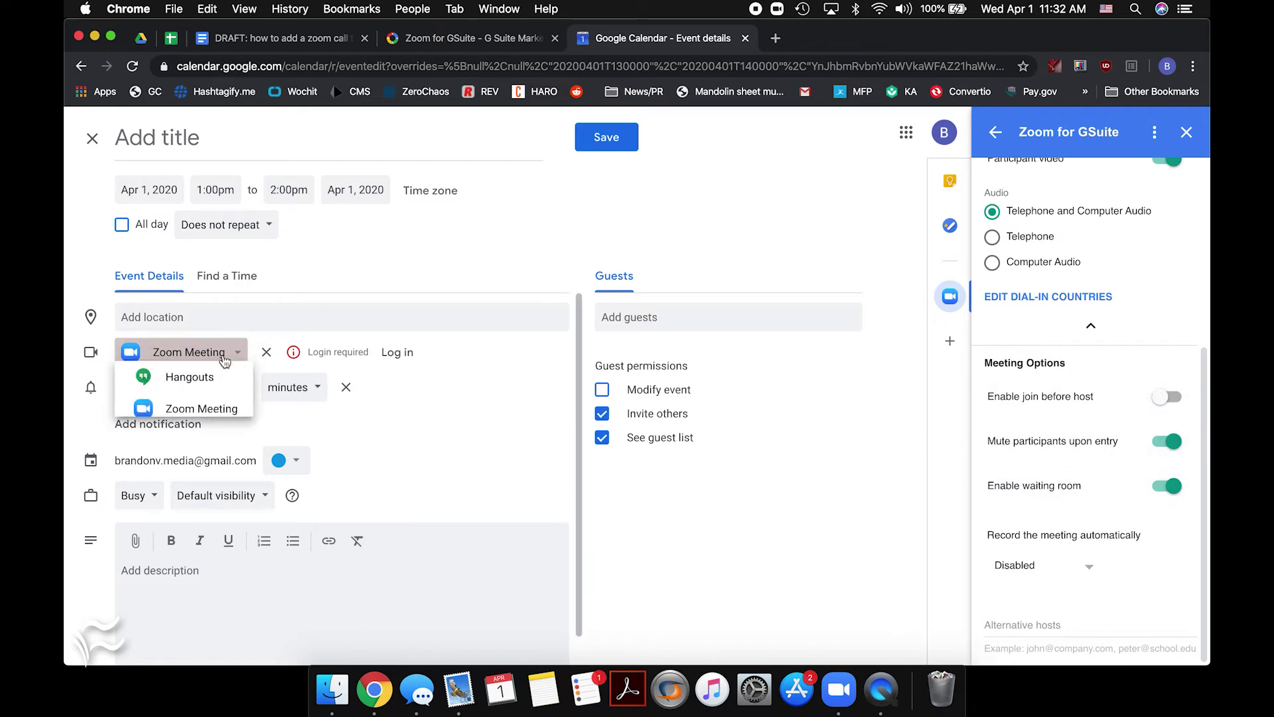
click(218, 430)
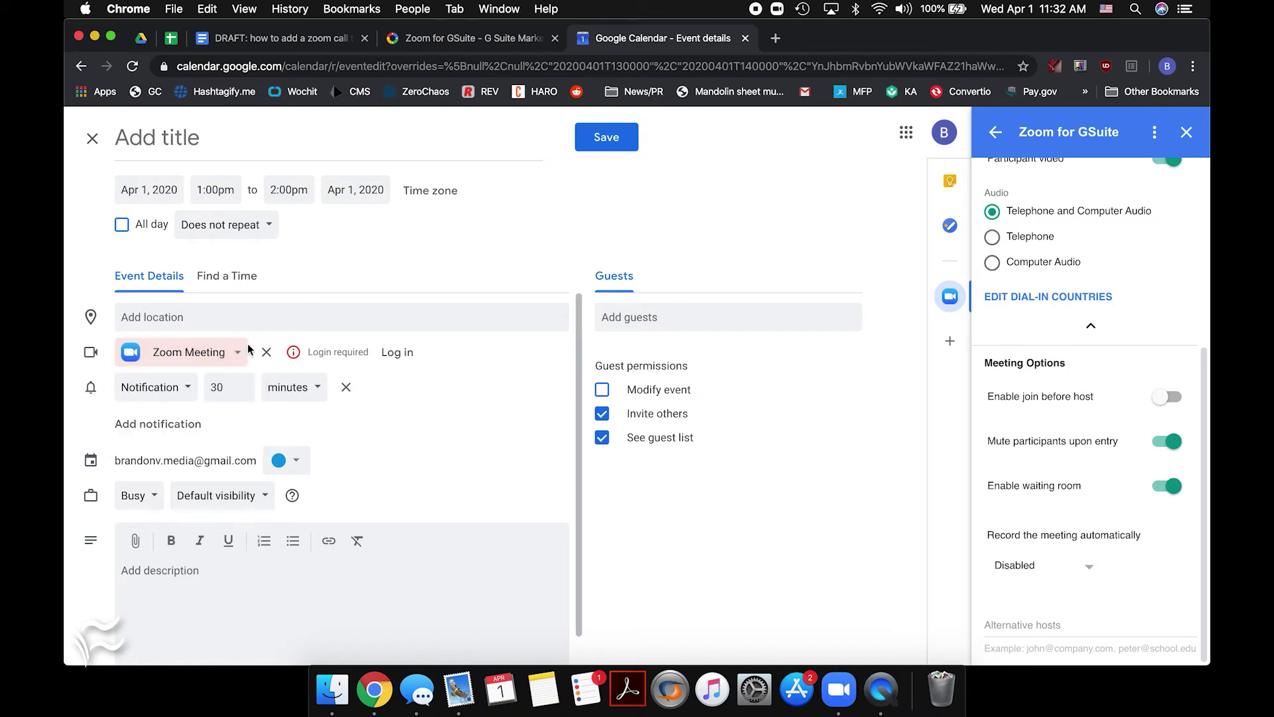
click(266, 351)
click(222, 355)
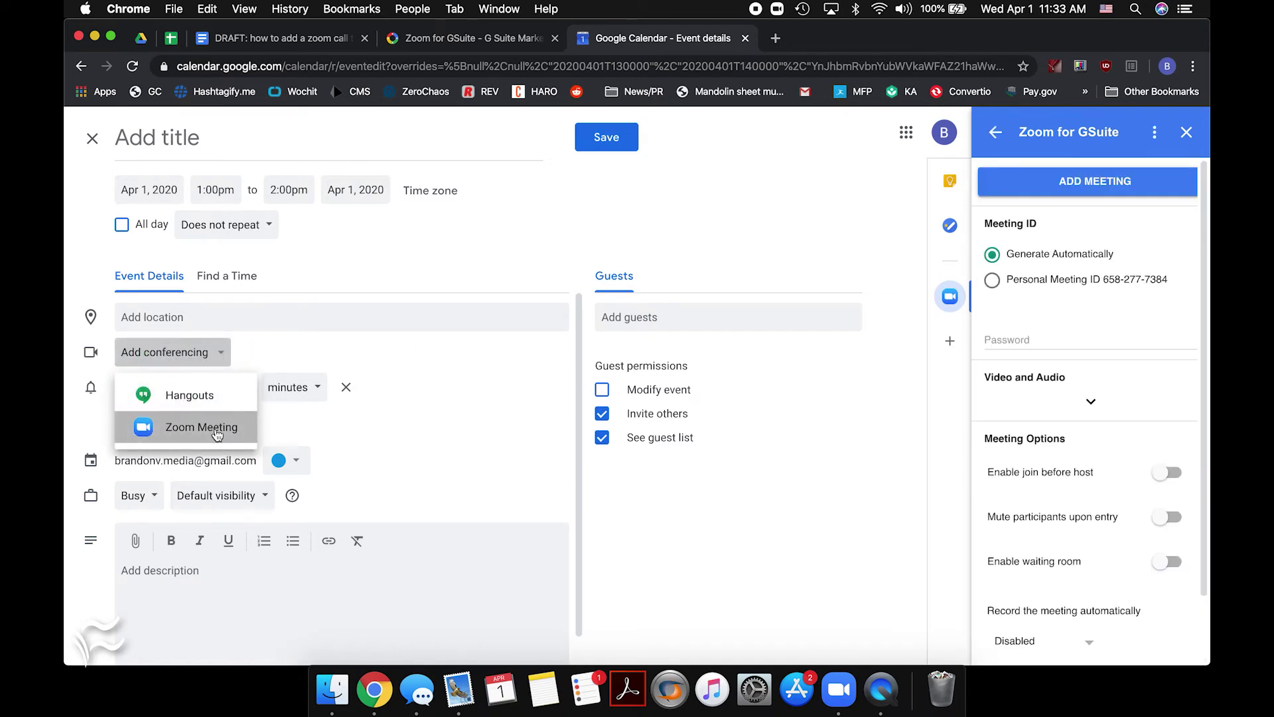
click(217, 430)
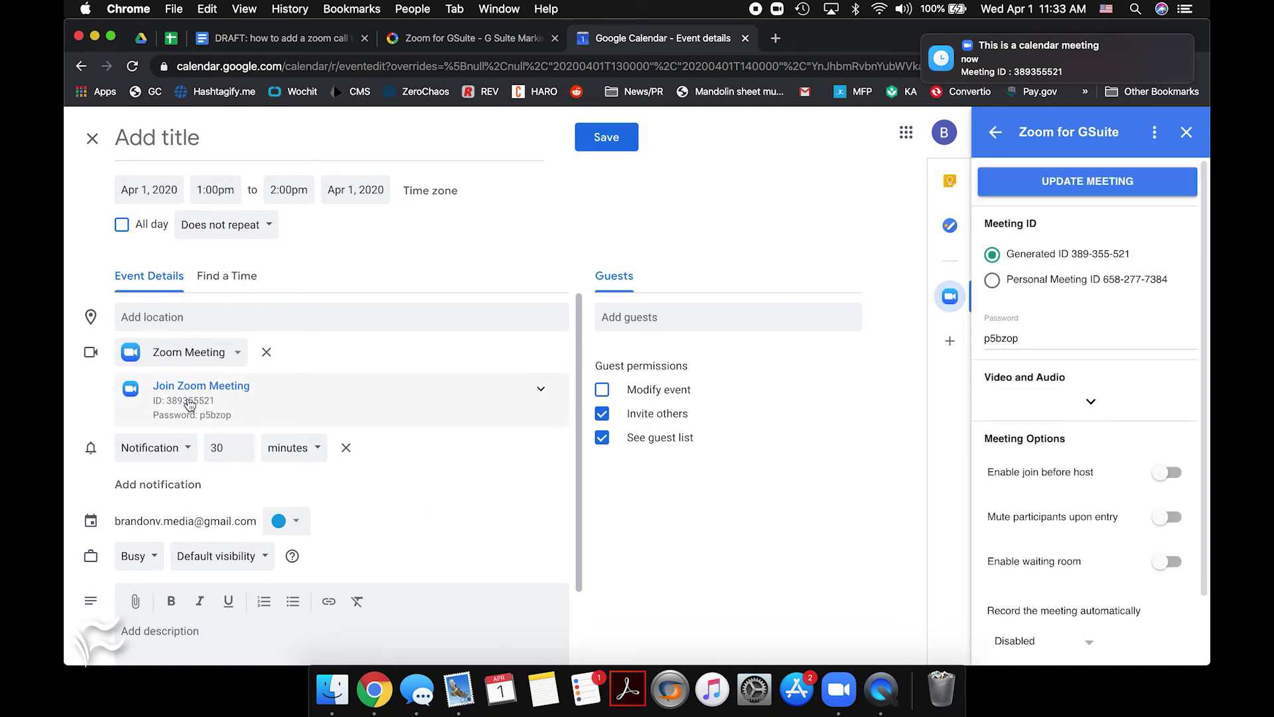
Expand the Zoom meeting details, preview its joining instructions page, then close that page
scroll(350, 455, down, 2)
scroll(351, 455, up, 2)
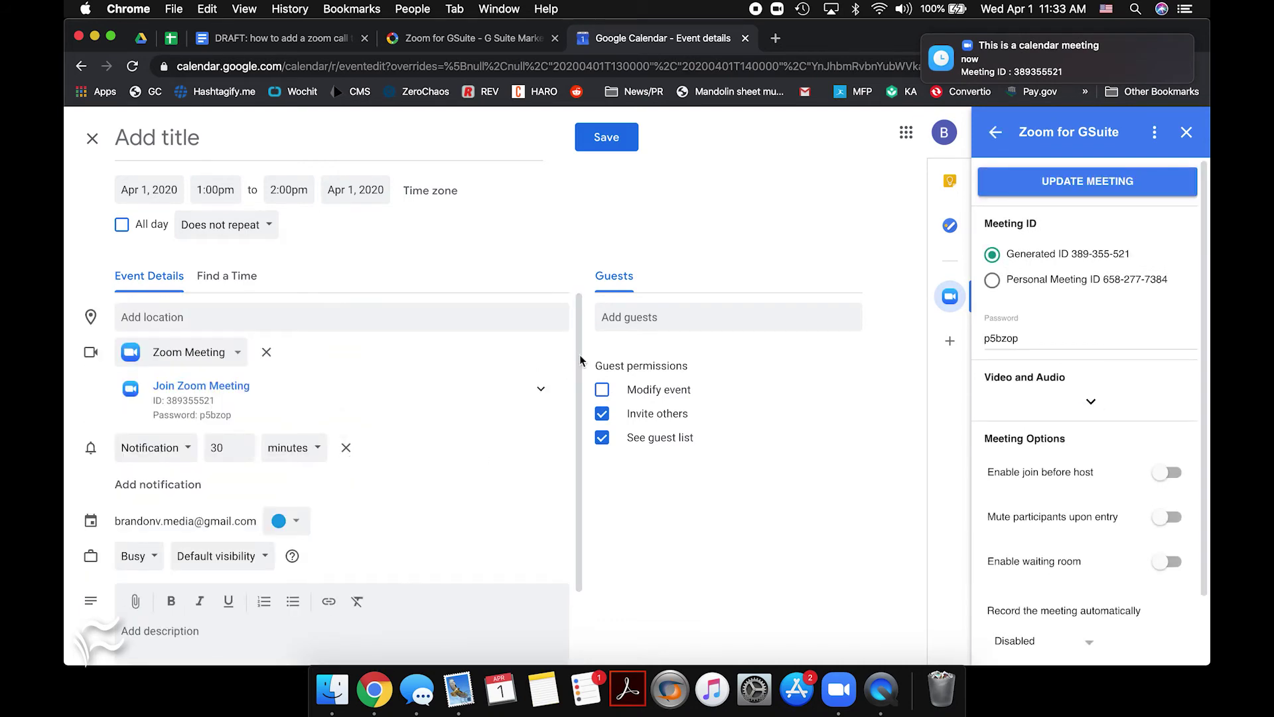
scroll(465, 517, down, 2)
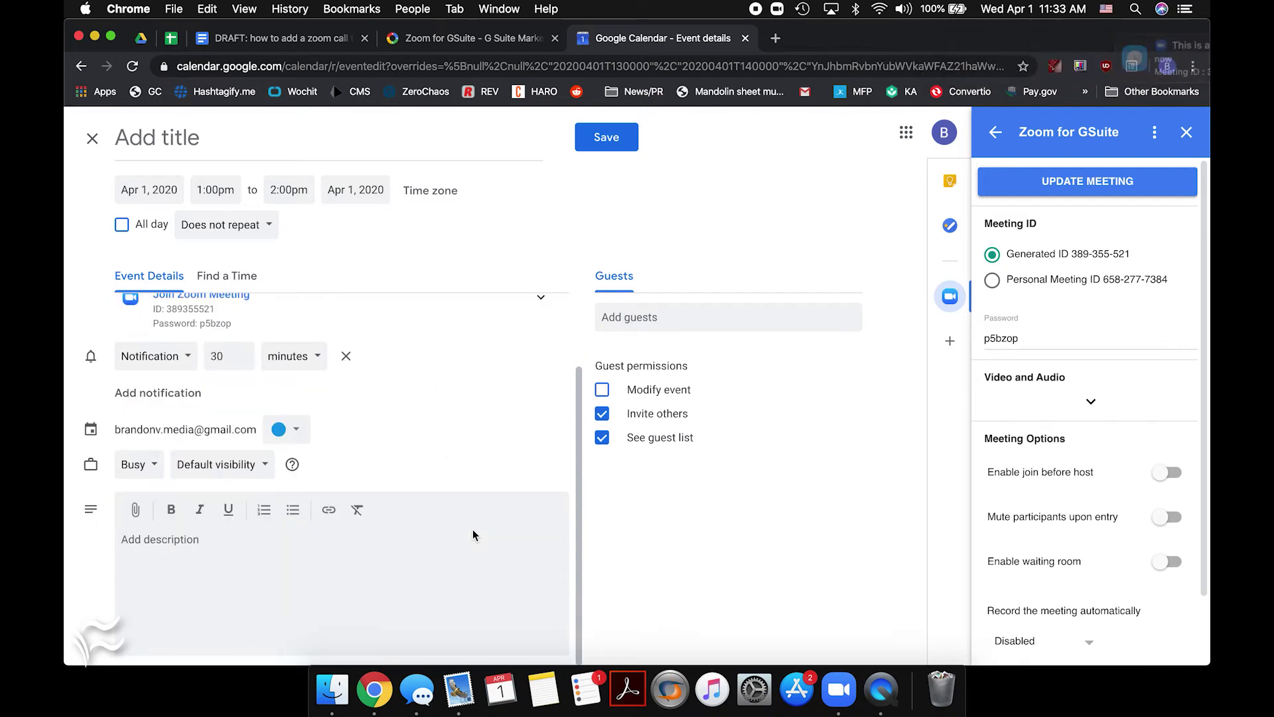
scroll(473, 535, up, 2)
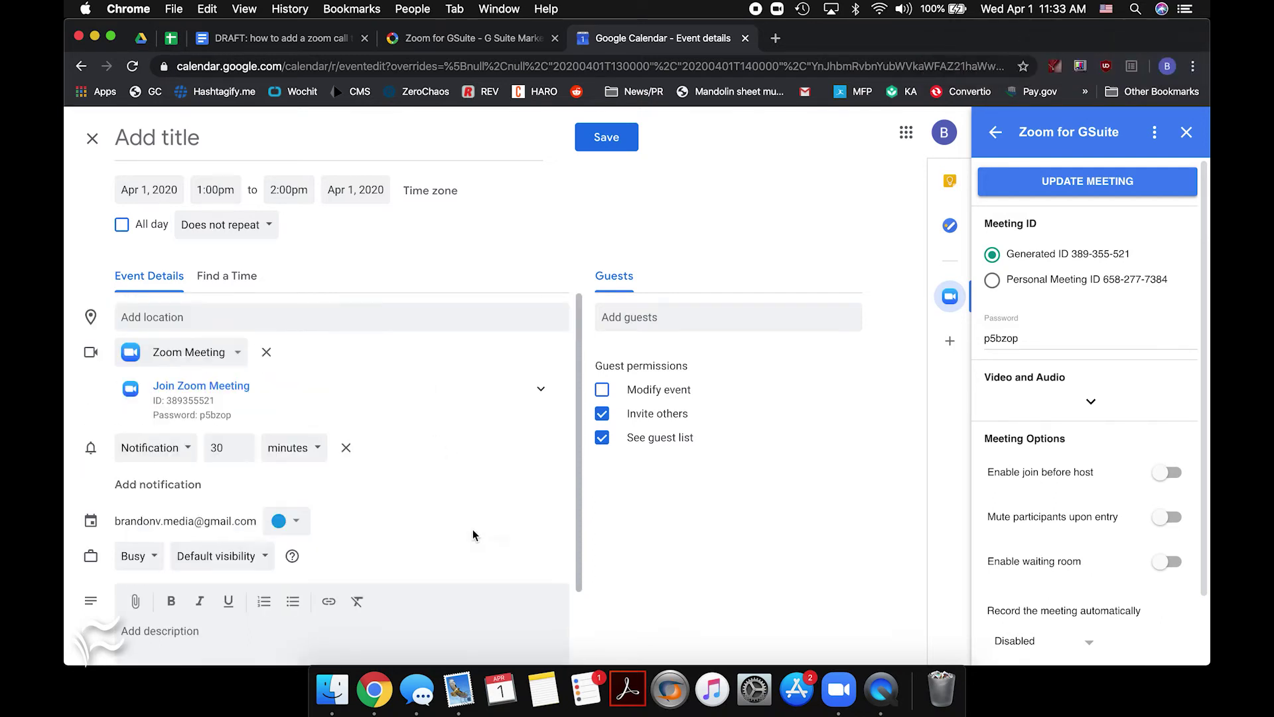
click(538, 394)
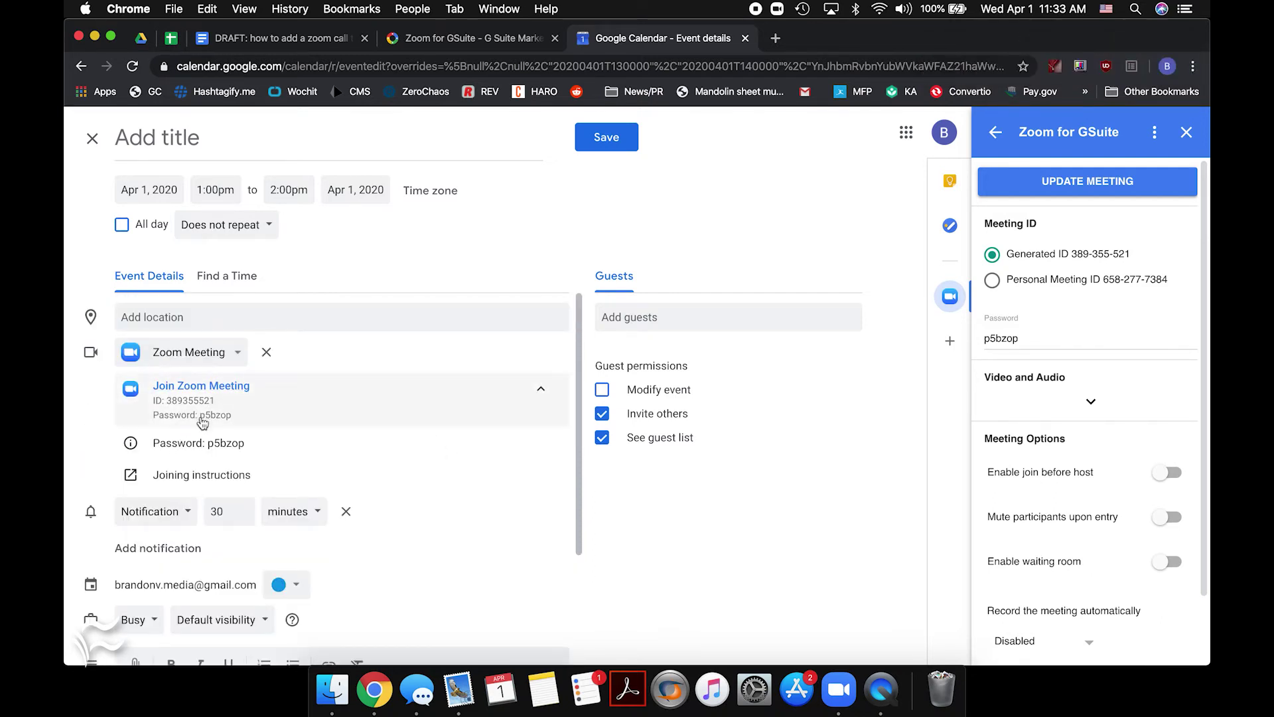
click(192, 476)
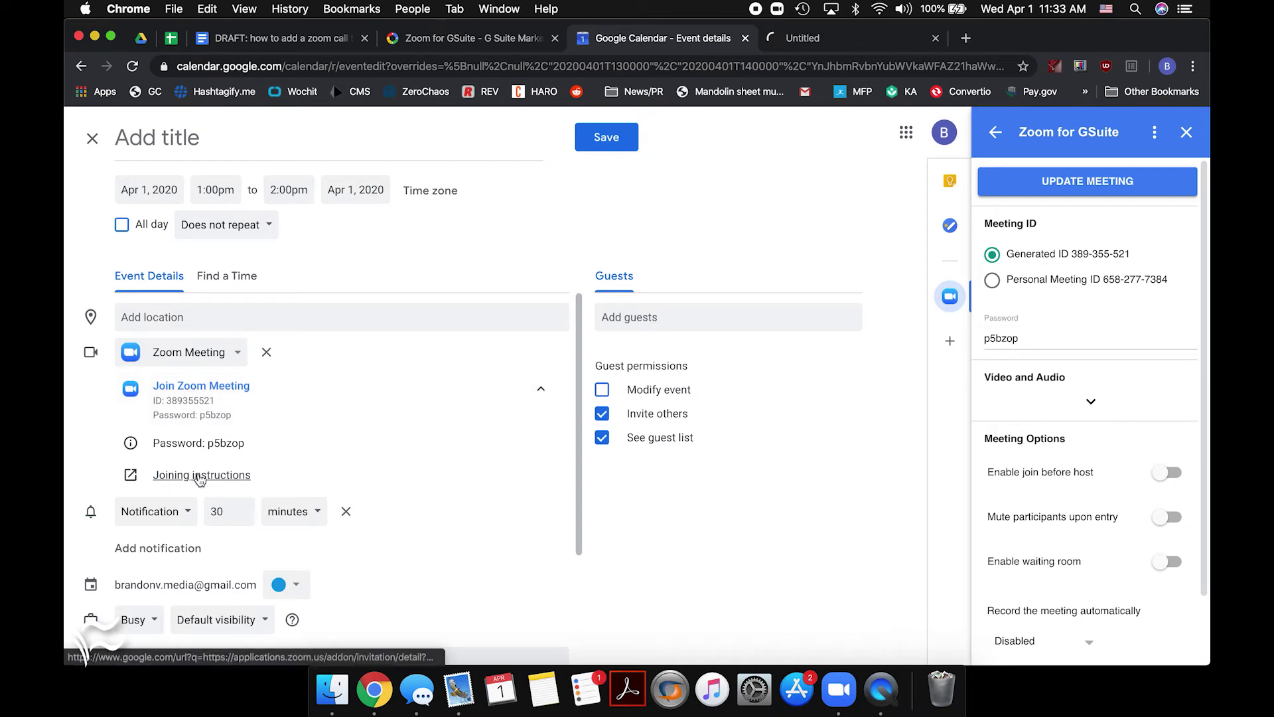
click(809, 40)
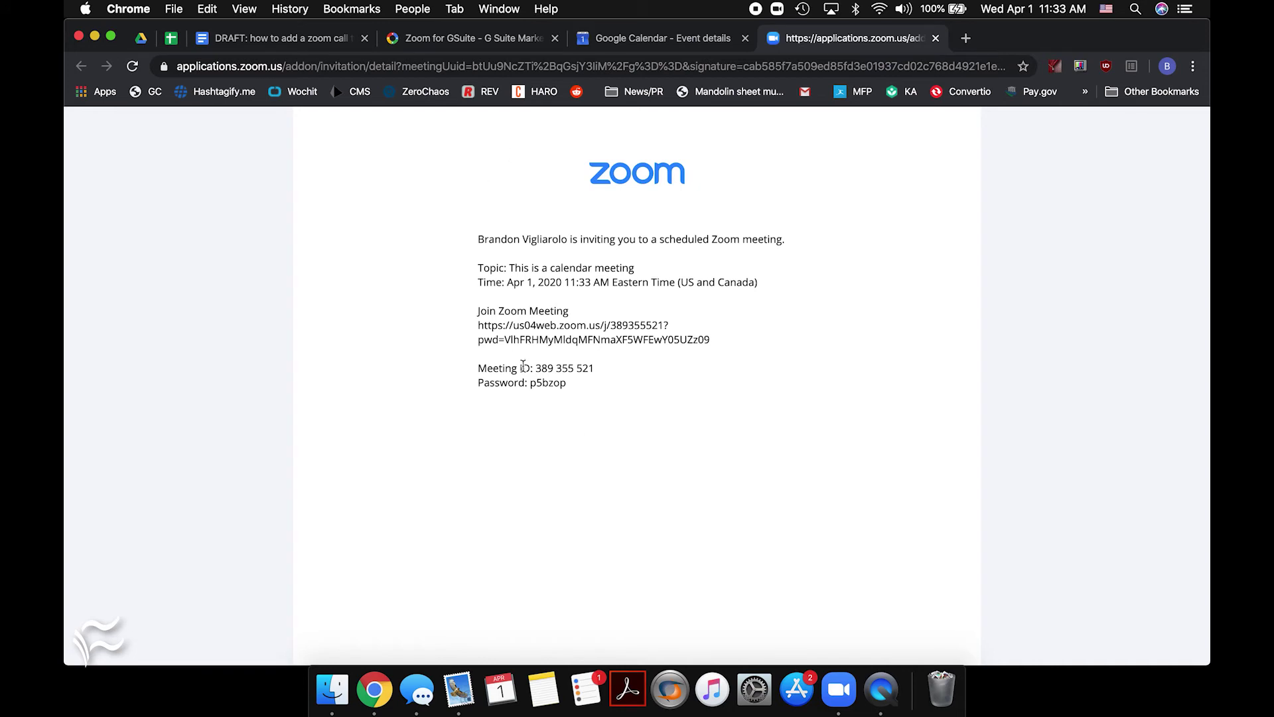
click(935, 38)
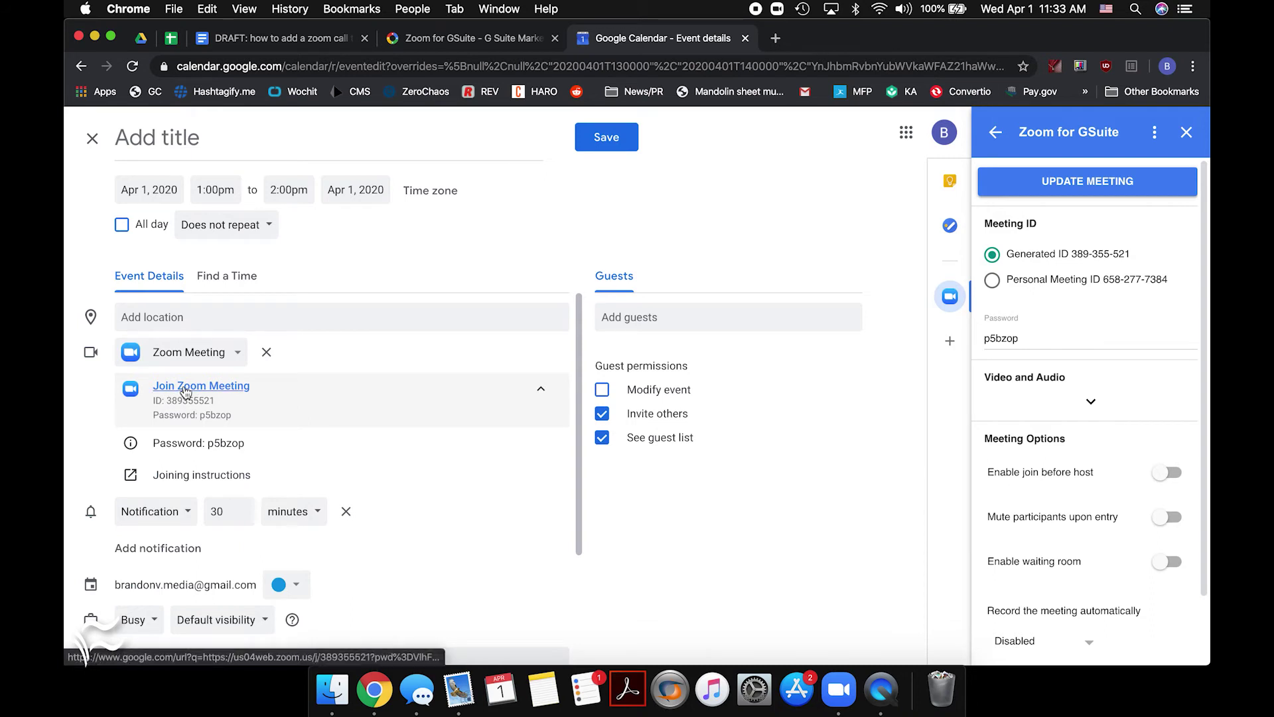
Title the event 'test meeting' and save it
click(403, 152)
text(test meeting)
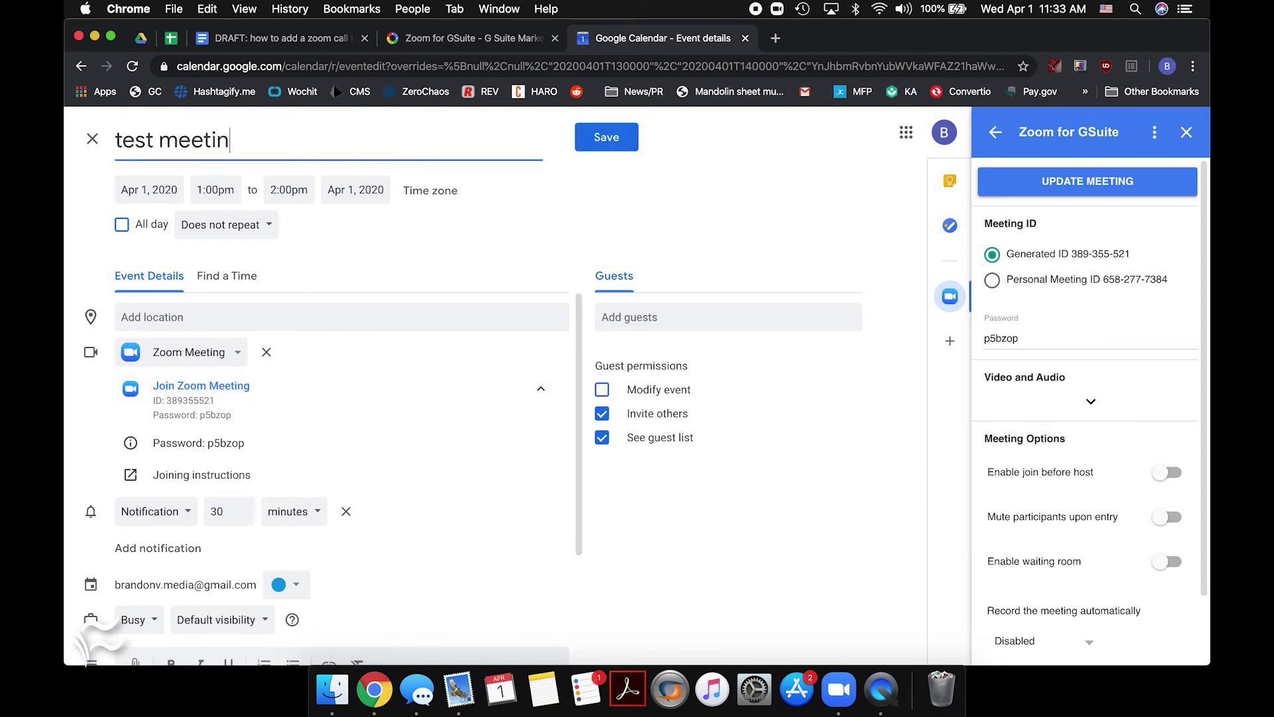
click(606, 137)
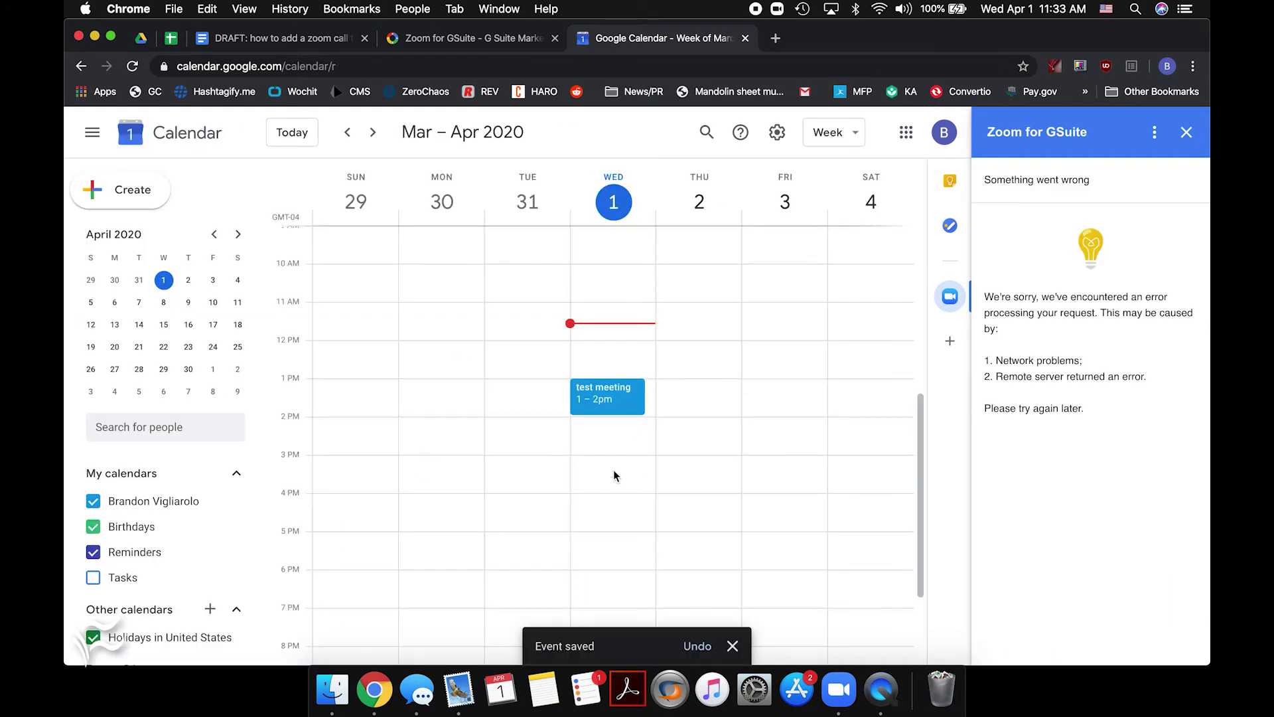
Check the saved event's details, close the Zoom side panel, and bring up the Zoom desktop app
click(613, 402)
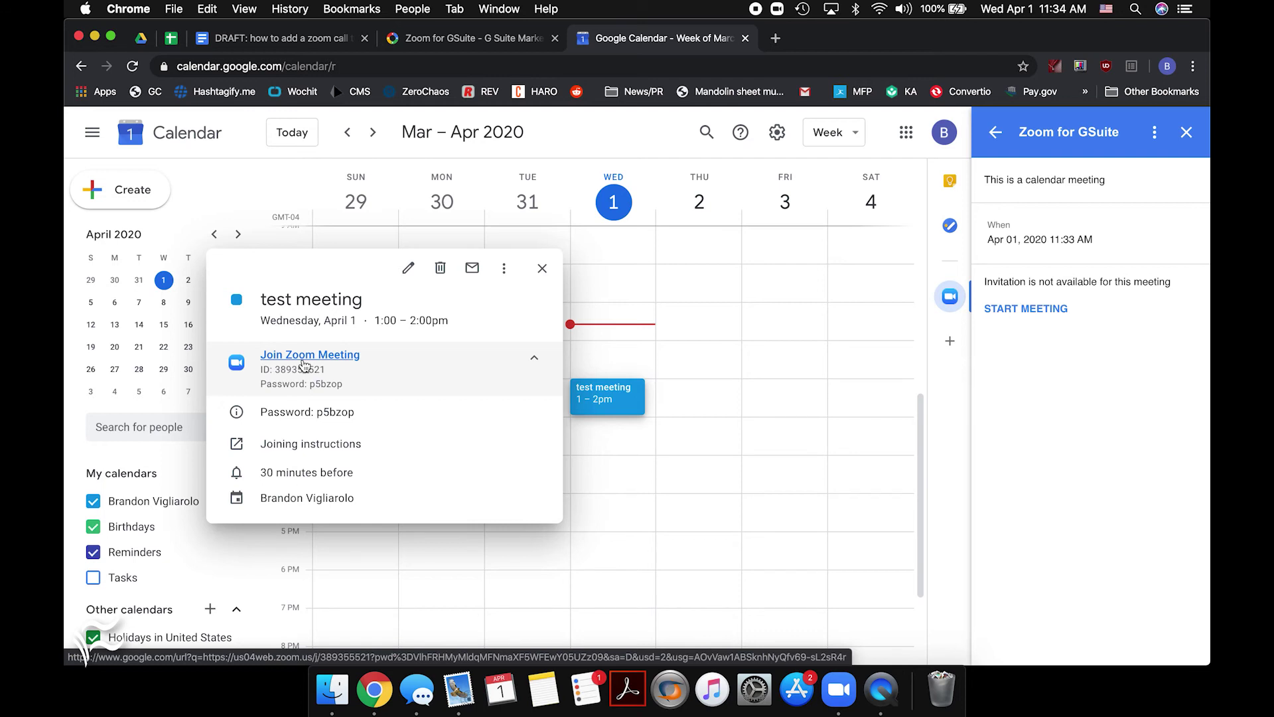
click(541, 269)
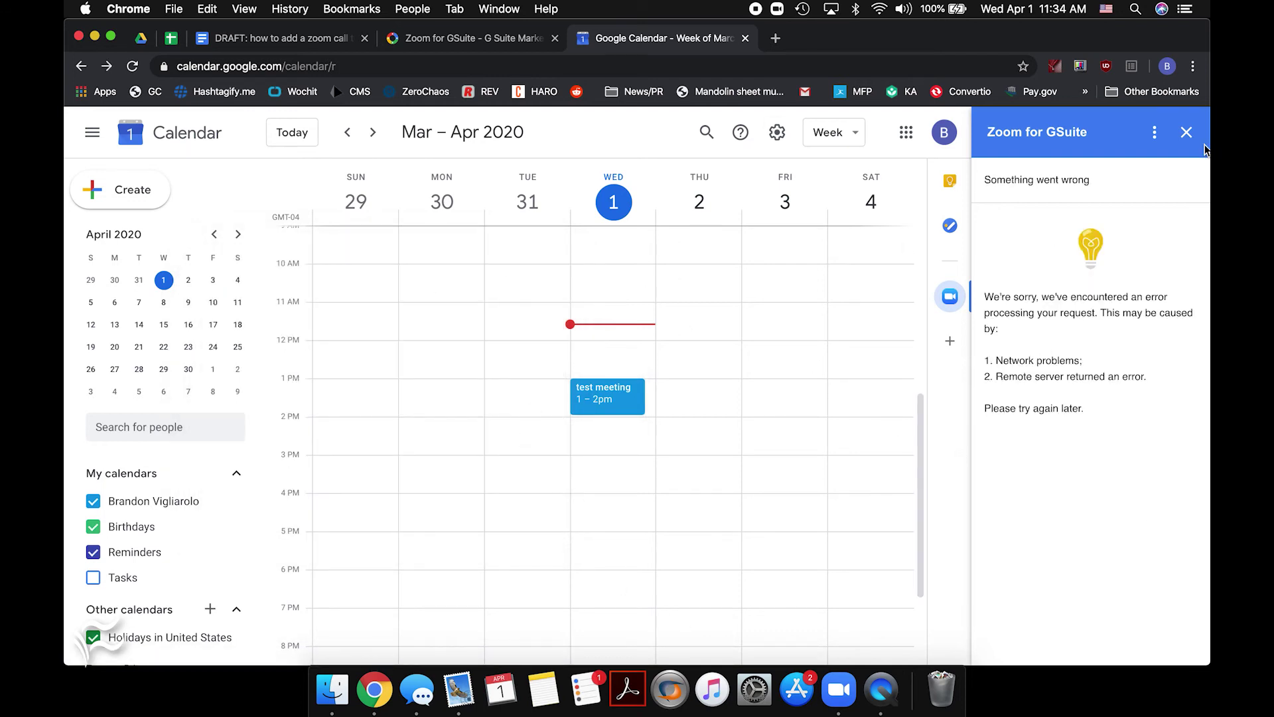
click(1187, 132)
click(831, 708)
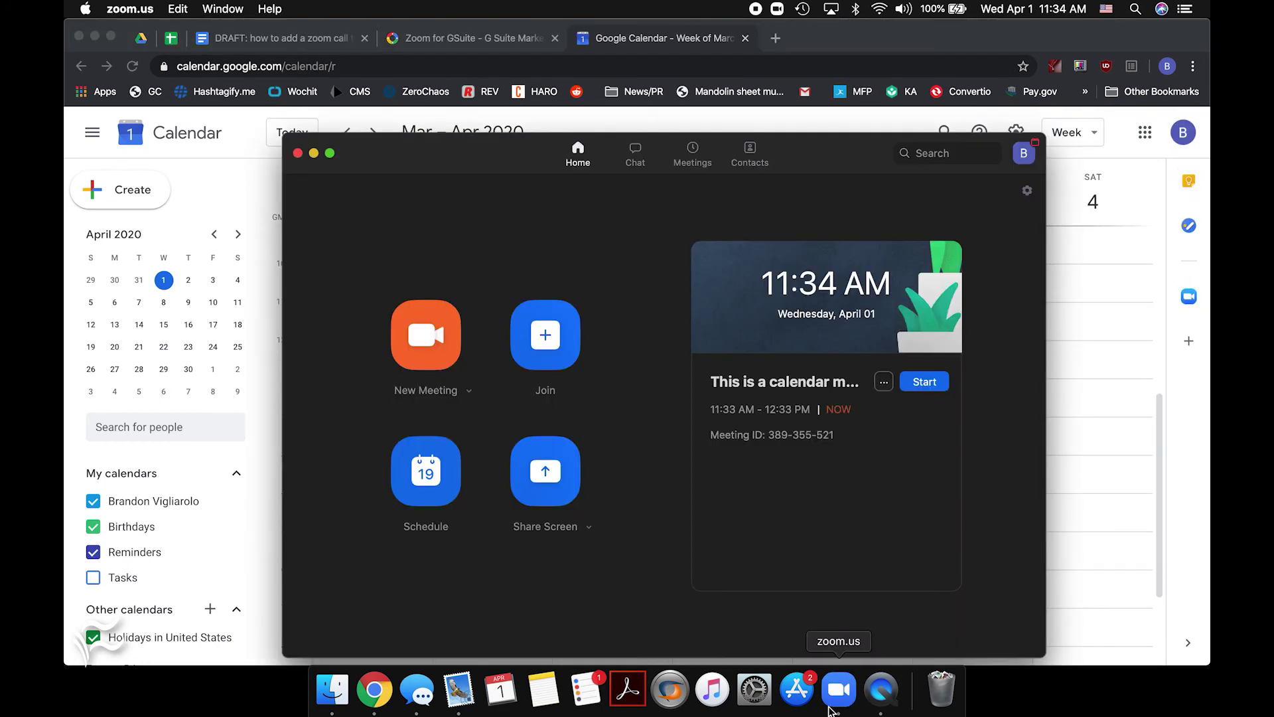
In Zoom's Meetings list, copy the invitation for the scheduled calendar meeting
mouse_move(478, 162)
mouse_down()
mouse_move(517, 117)
mouse_move(492, 144)
mouse_up()
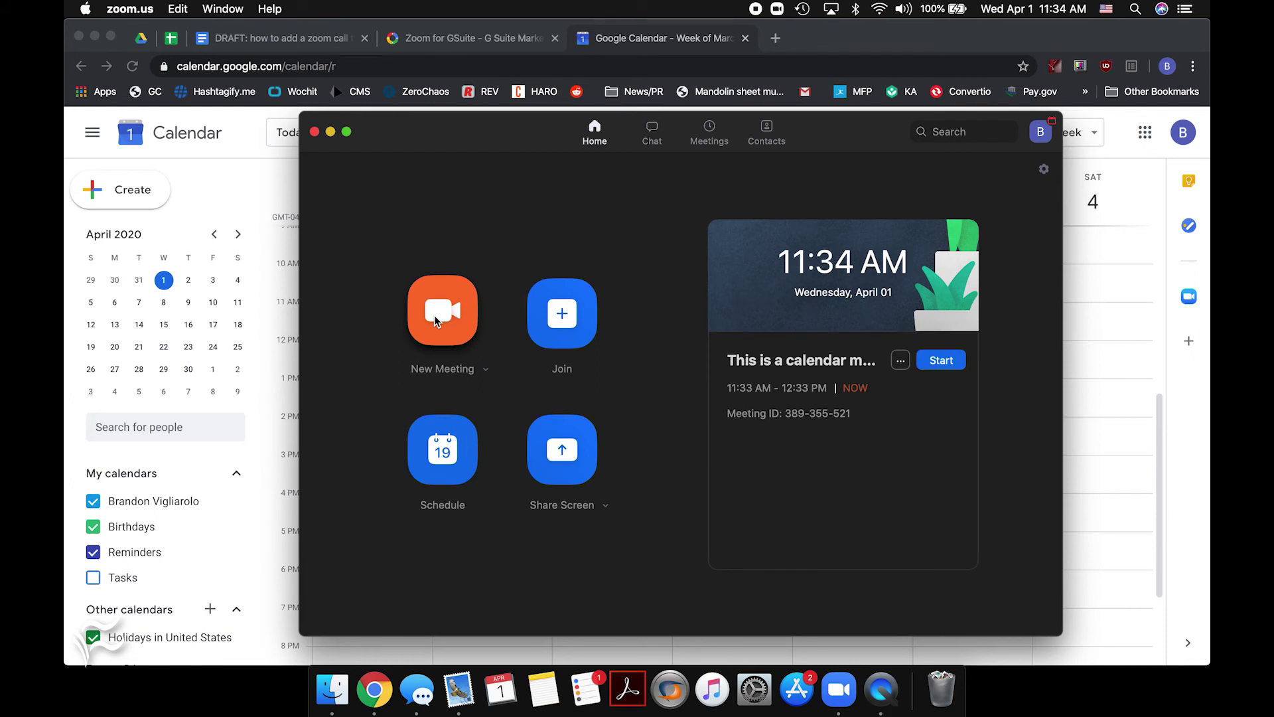
click(709, 132)
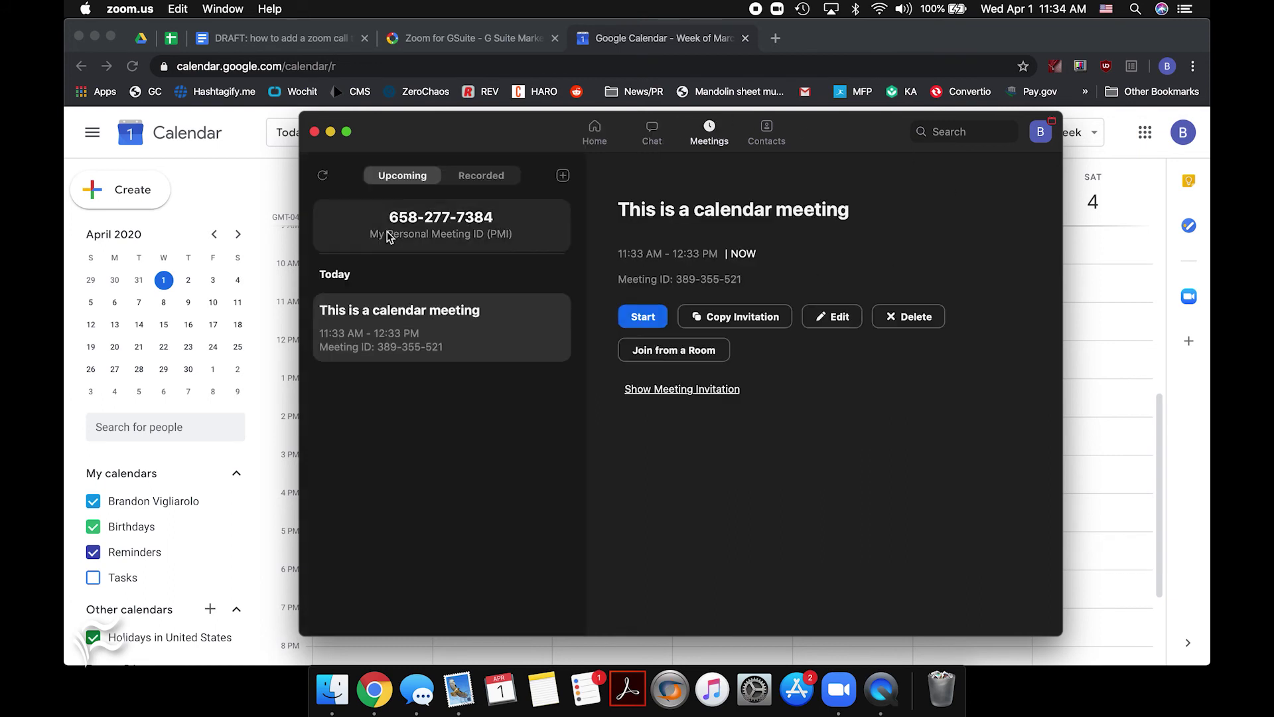
click(428, 233)
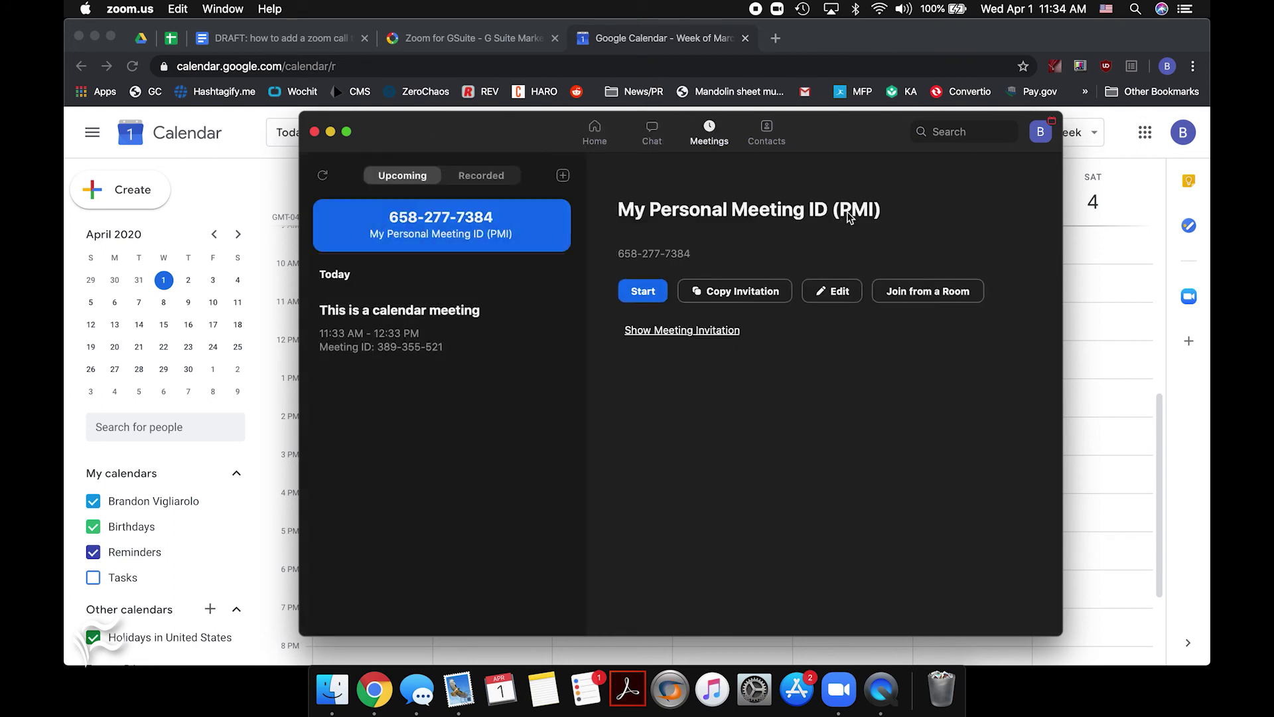
click(708, 296)
click(443, 321)
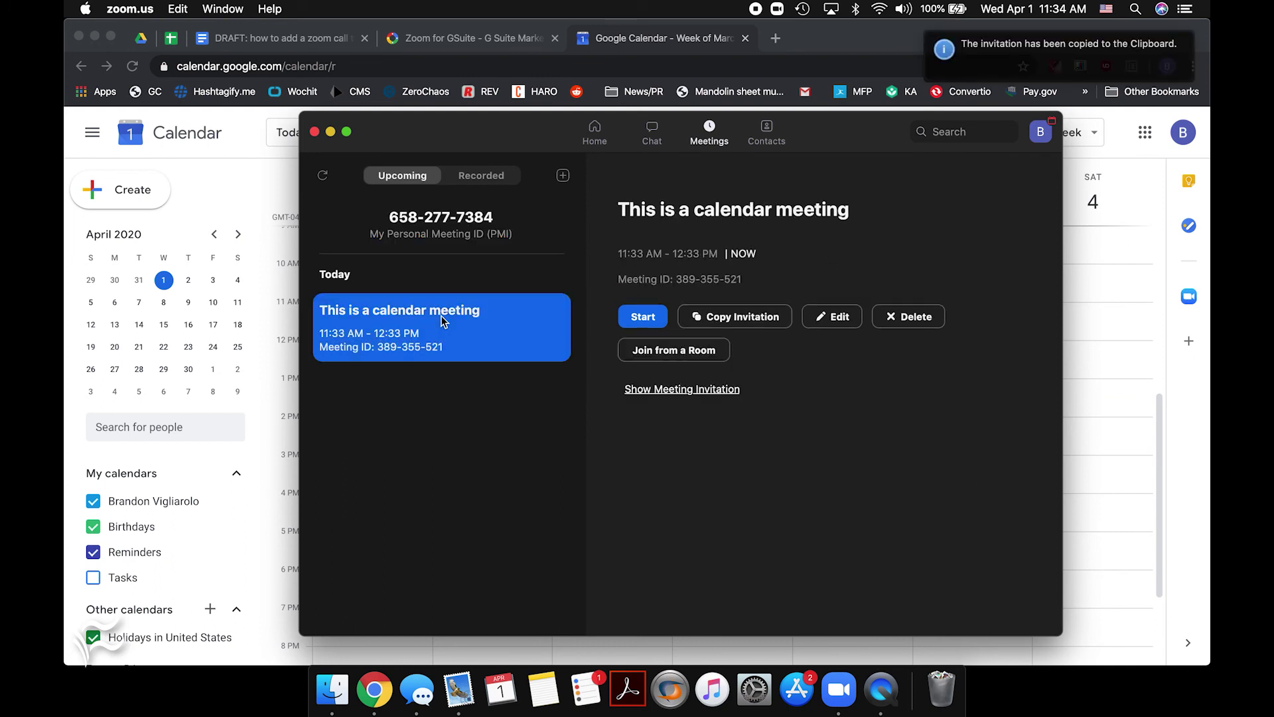
click(728, 307)
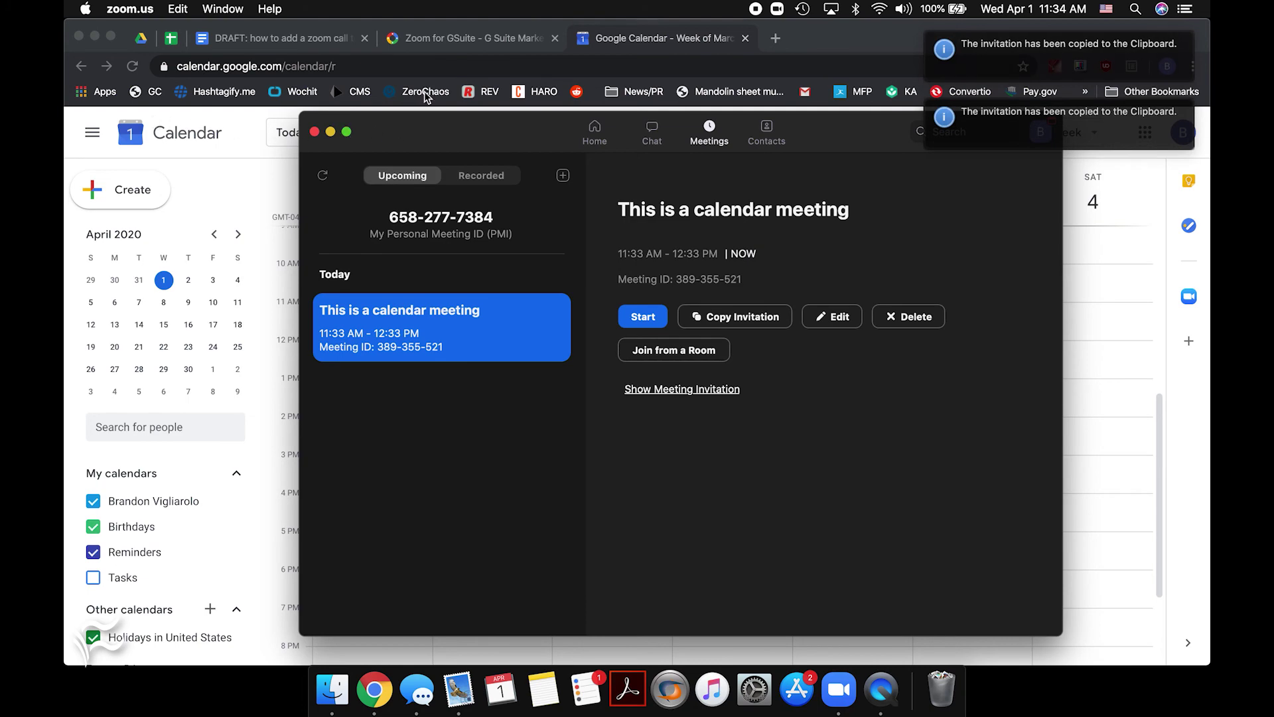
Reopen the 'test meeting' event for editing in Google Calendar
click(284, 136)
double_click(745, 399)
scroll(339, 398, down, 2)
Paste the Zoom invitation into the description and remove the attached Zoom Meeting conference
click(306, 609)
key(super+v)
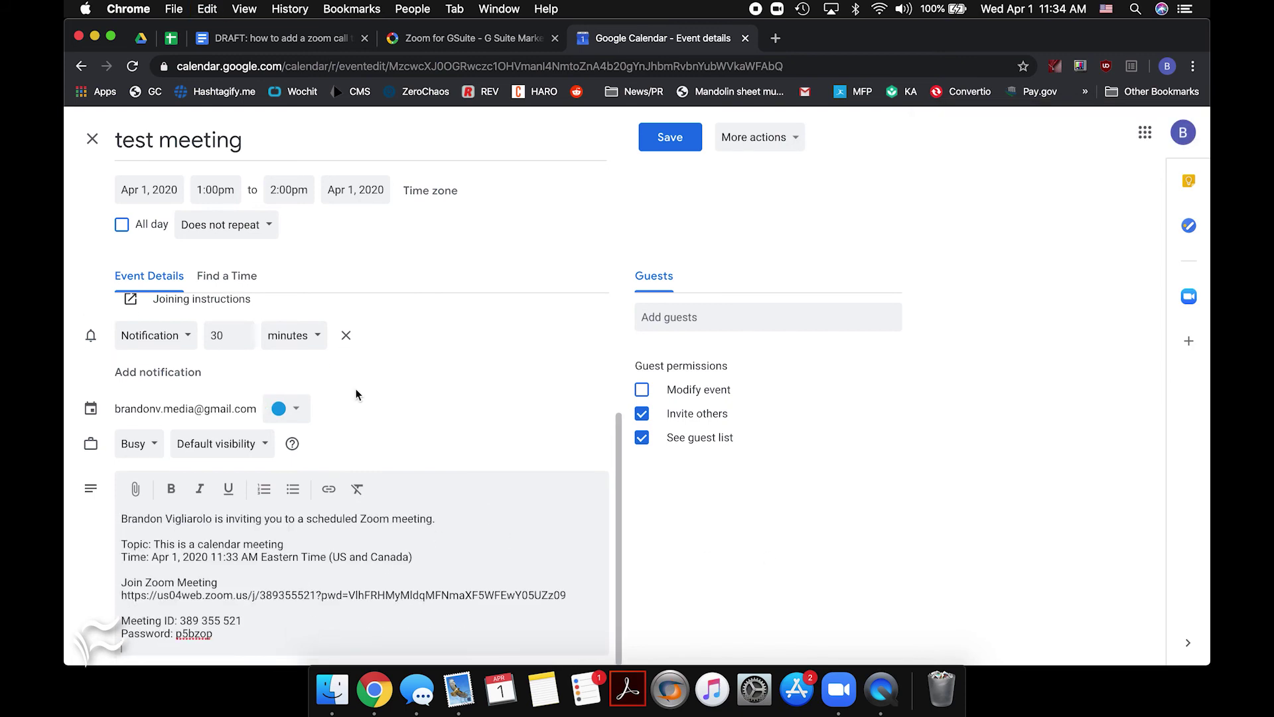
scroll(357, 395, up, 3)
click(266, 352)
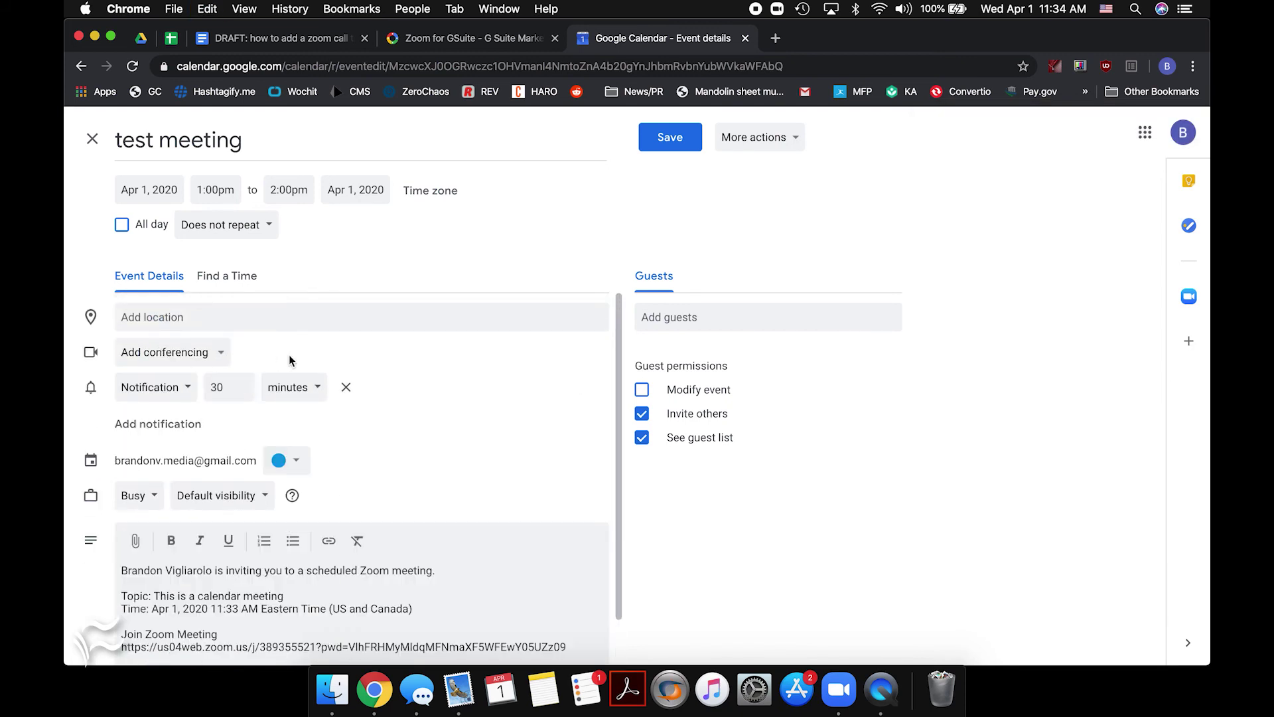
Save test meeting and check its Wednesday 1–2pm details showing the Zoom invitation
scroll(568, 528, down, 1)
scroll(230, 388, up, 1)
scroll(491, 425, down, 1)
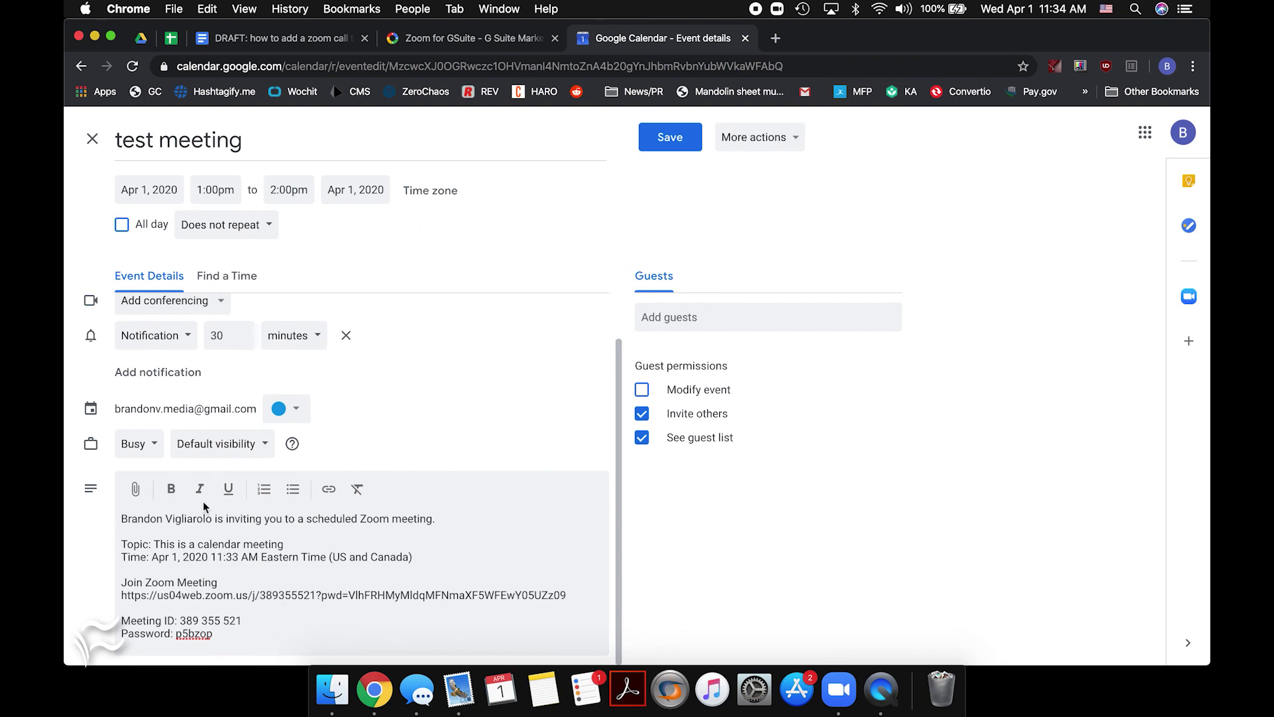
click(672, 141)
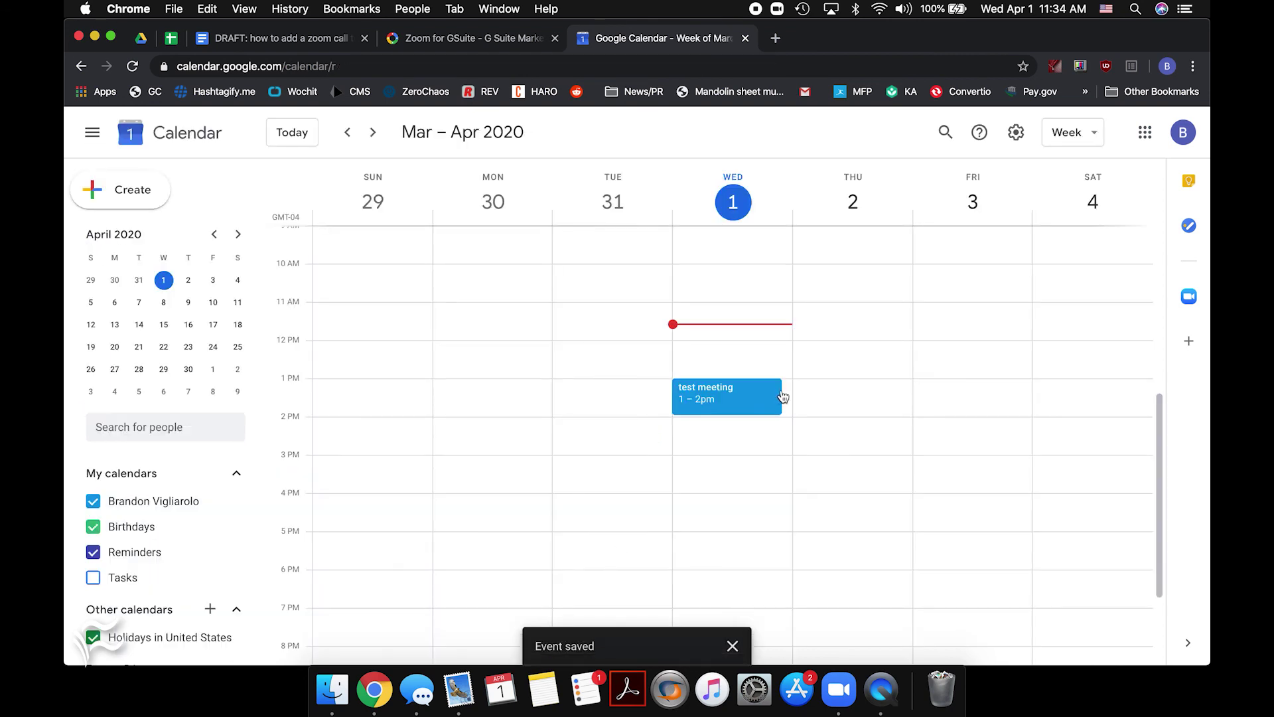
click(773, 391)
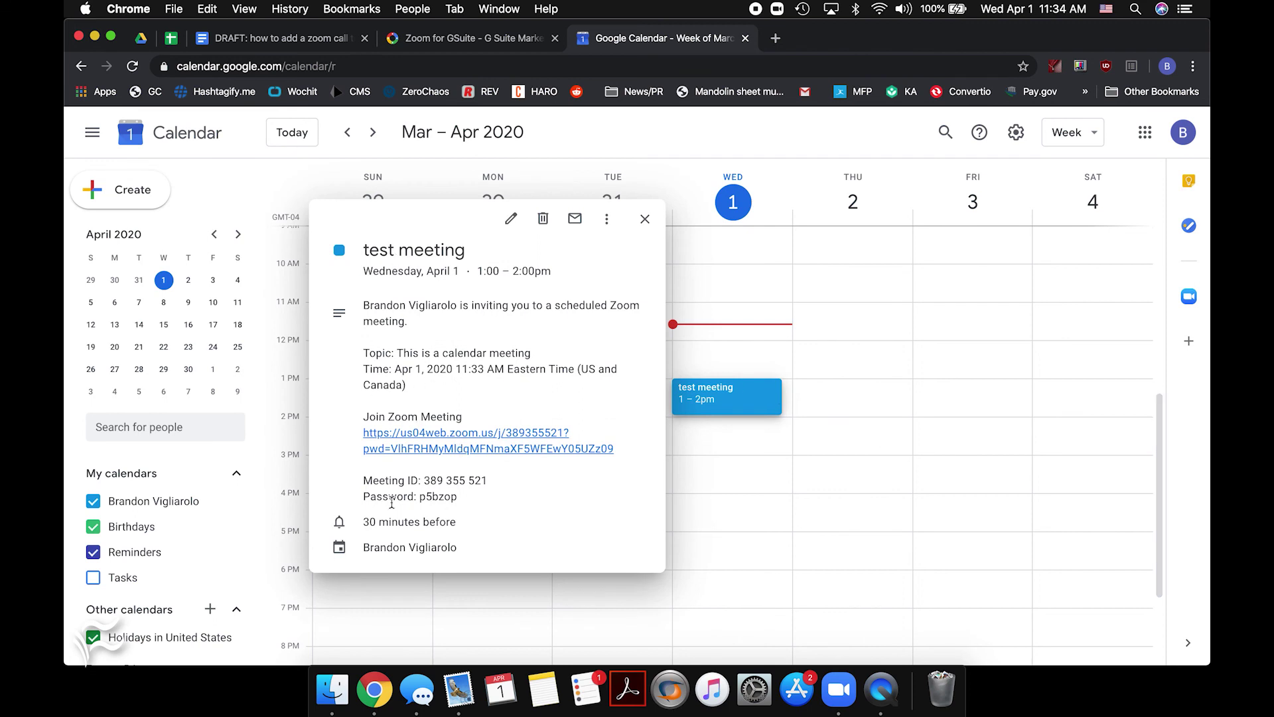
click(644, 221)
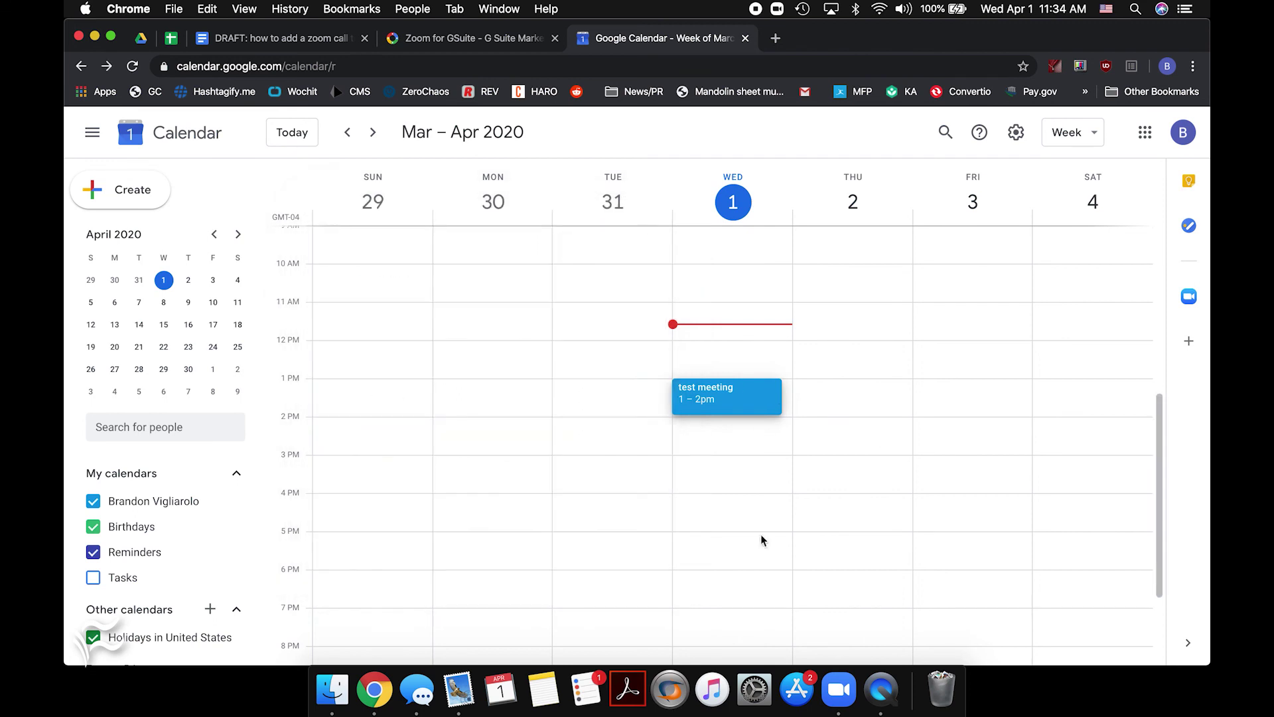